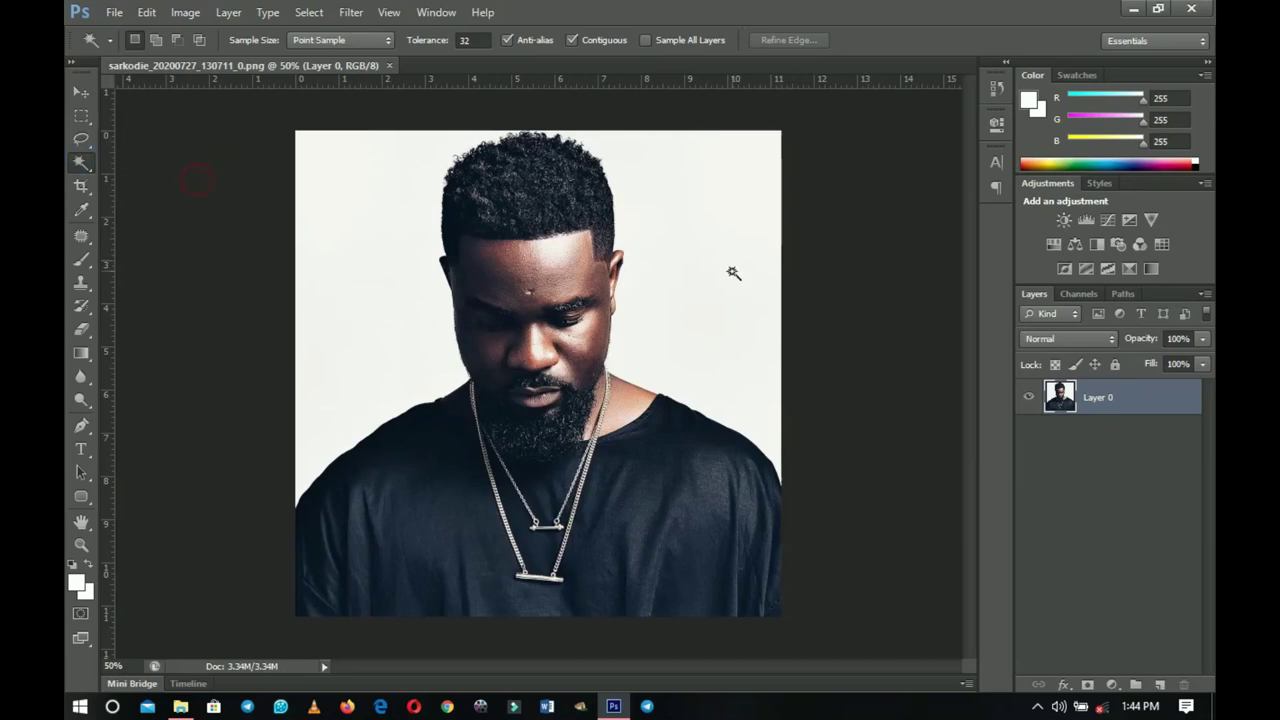
Select the white background on both sides of the man with the Magic Wand, delete it and clear the selection
{"action": "left_click", "coordinate": [727, 227]}
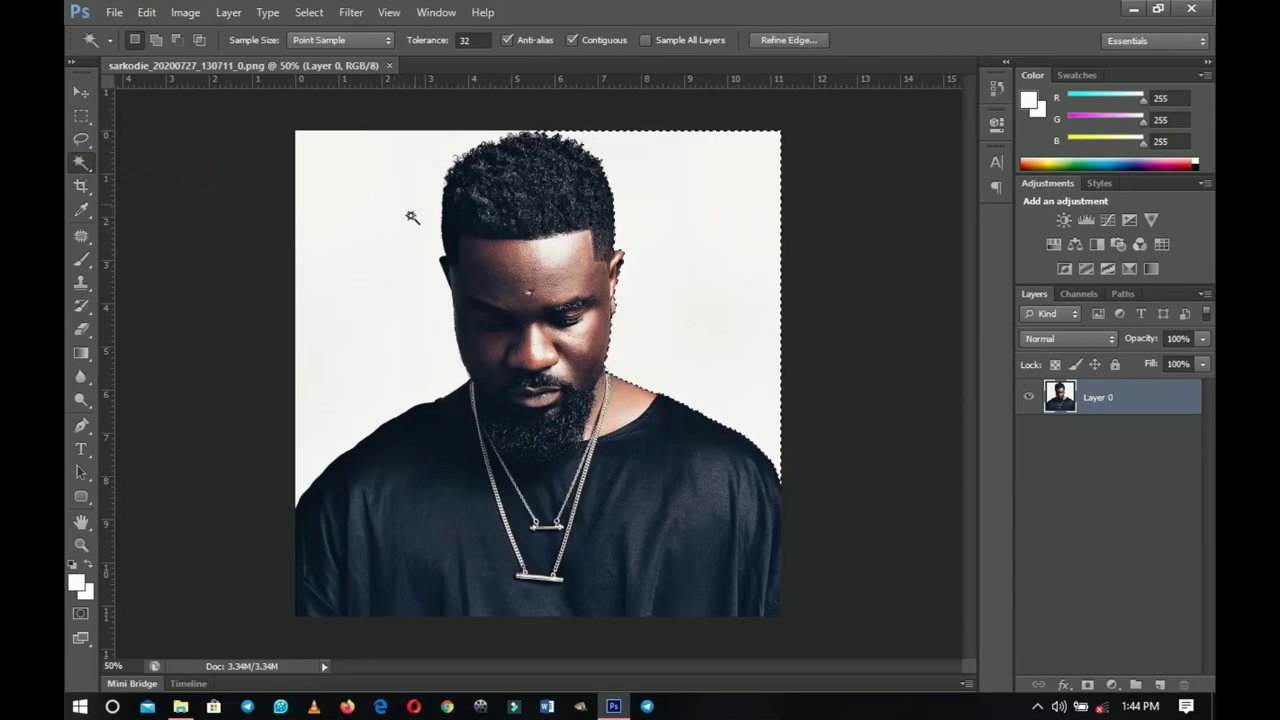
{"action": "key", "text": "shift"}
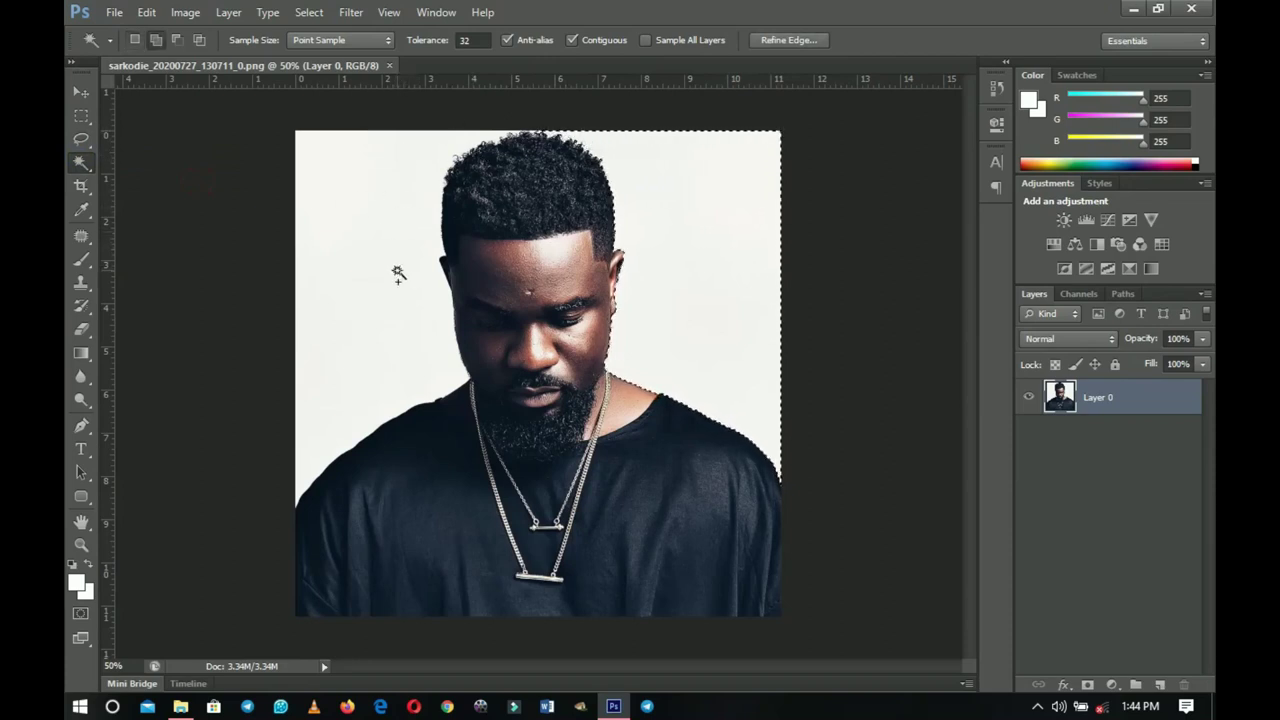
{"action": "left_click", "coordinate": [398, 273], "text": "shift"}
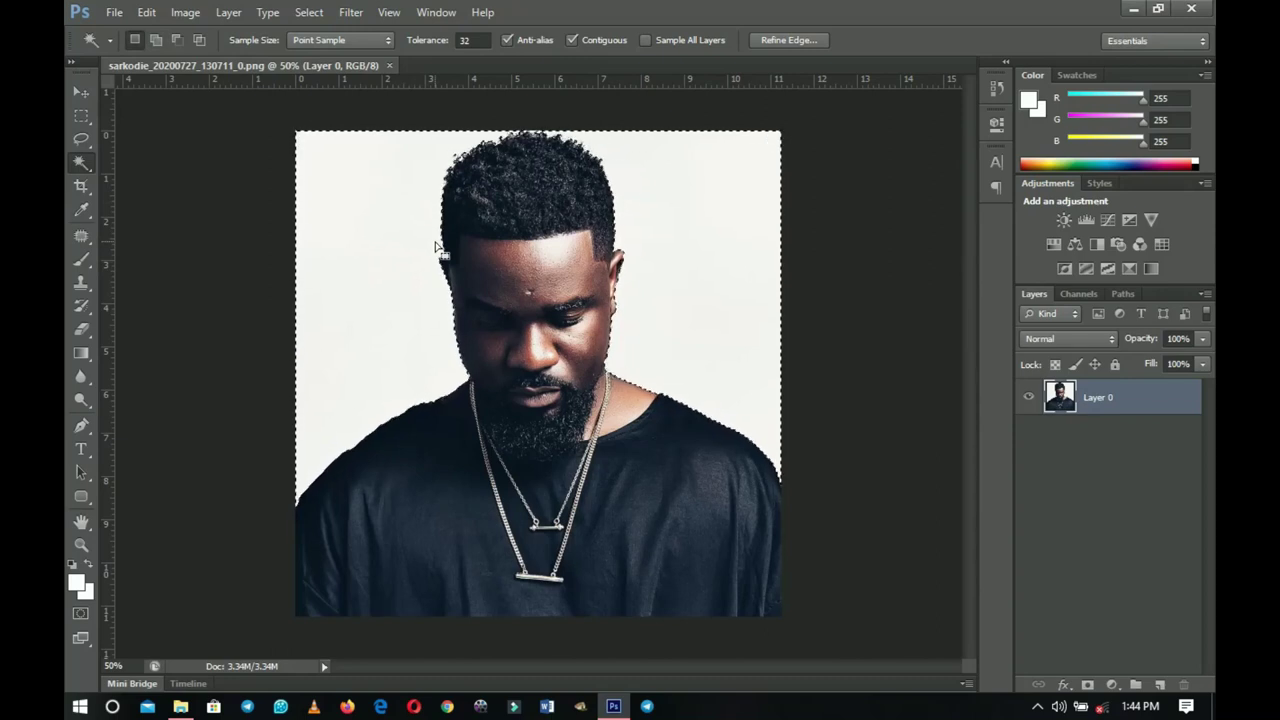
{"action": "key", "text": "Delete"}
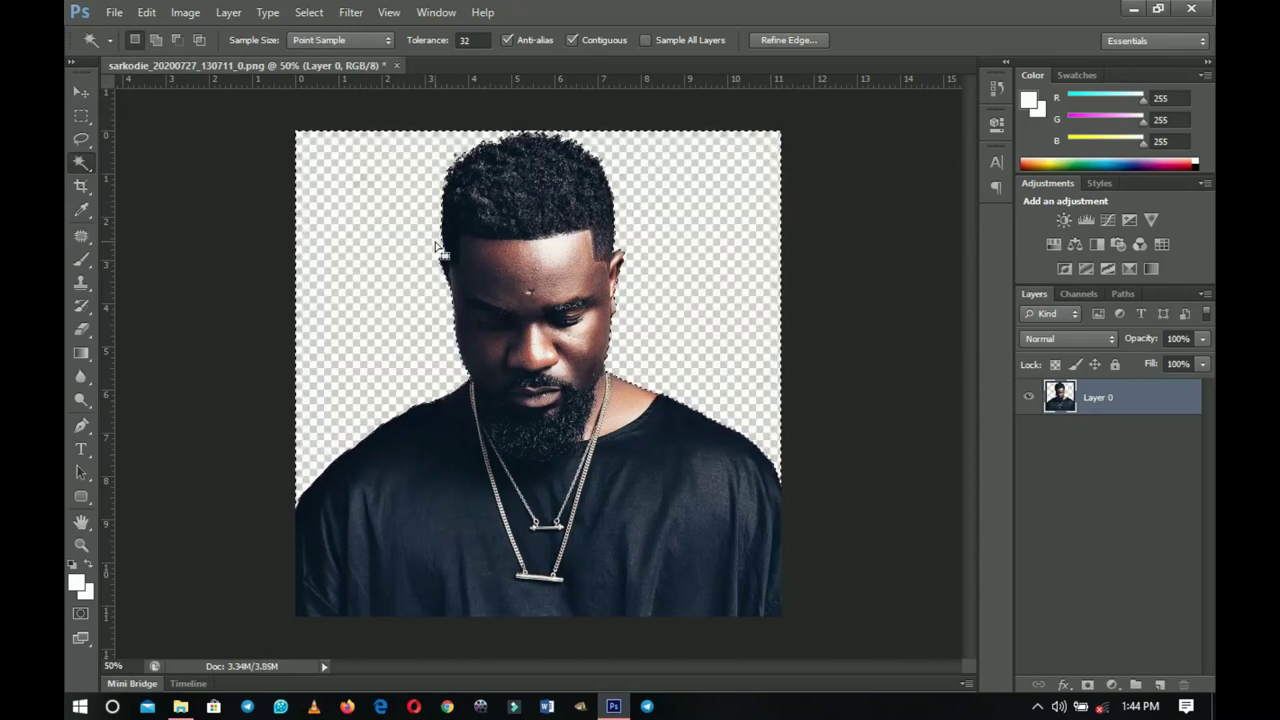
{"action": "key", "text": "ctrl+d"}
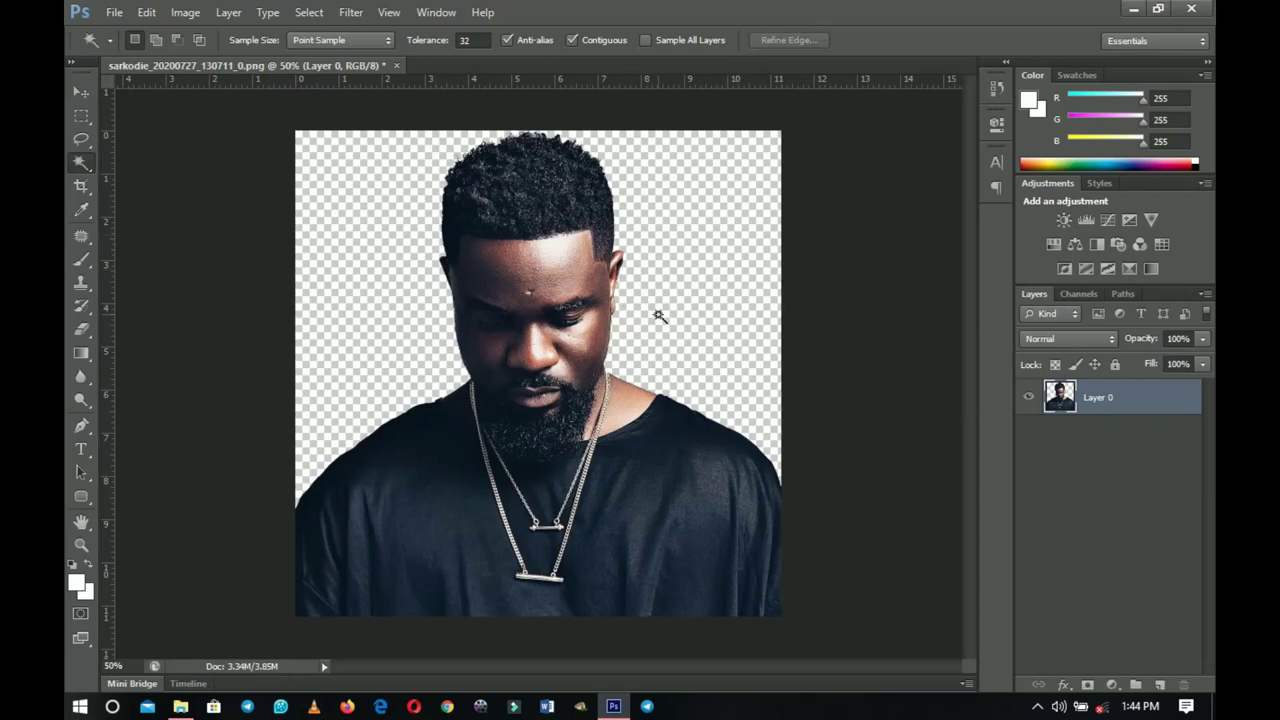
Add a white solid color fill layer and place it beneath the portrait layer
{"action": "left_click", "coordinate": [1110, 684]}
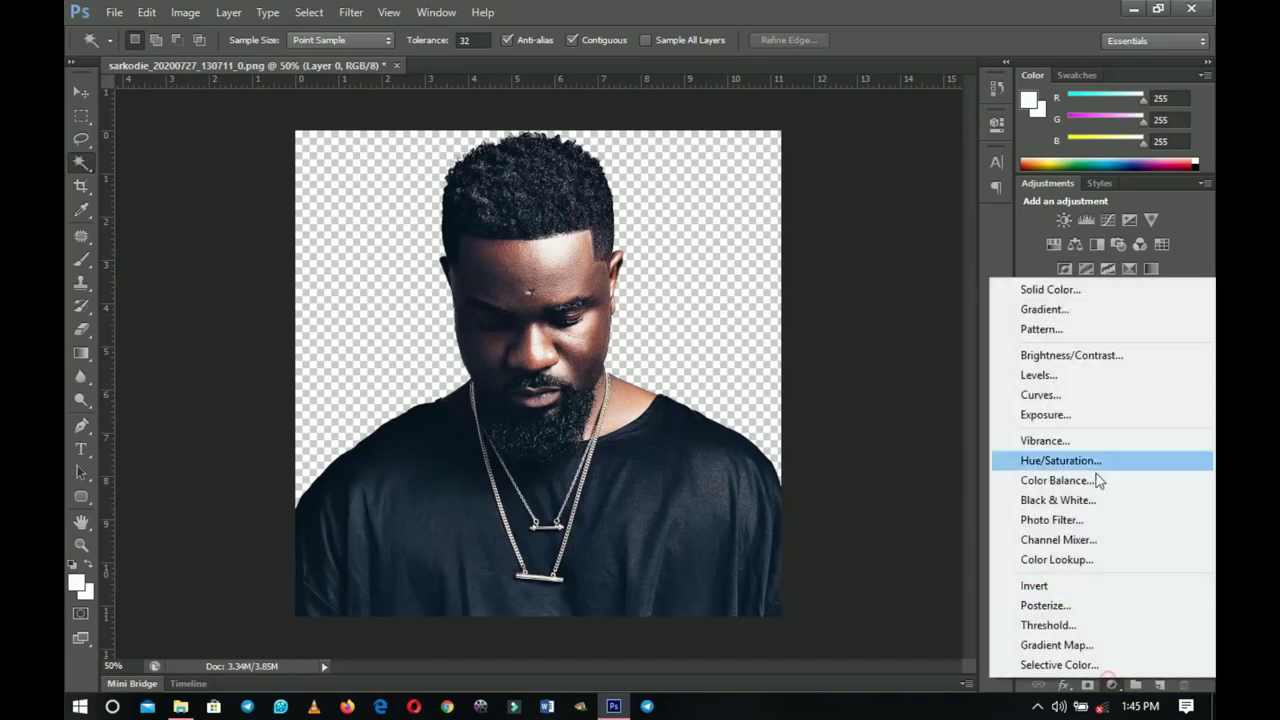
{"action": "left_click", "coordinate": [1061, 292]}
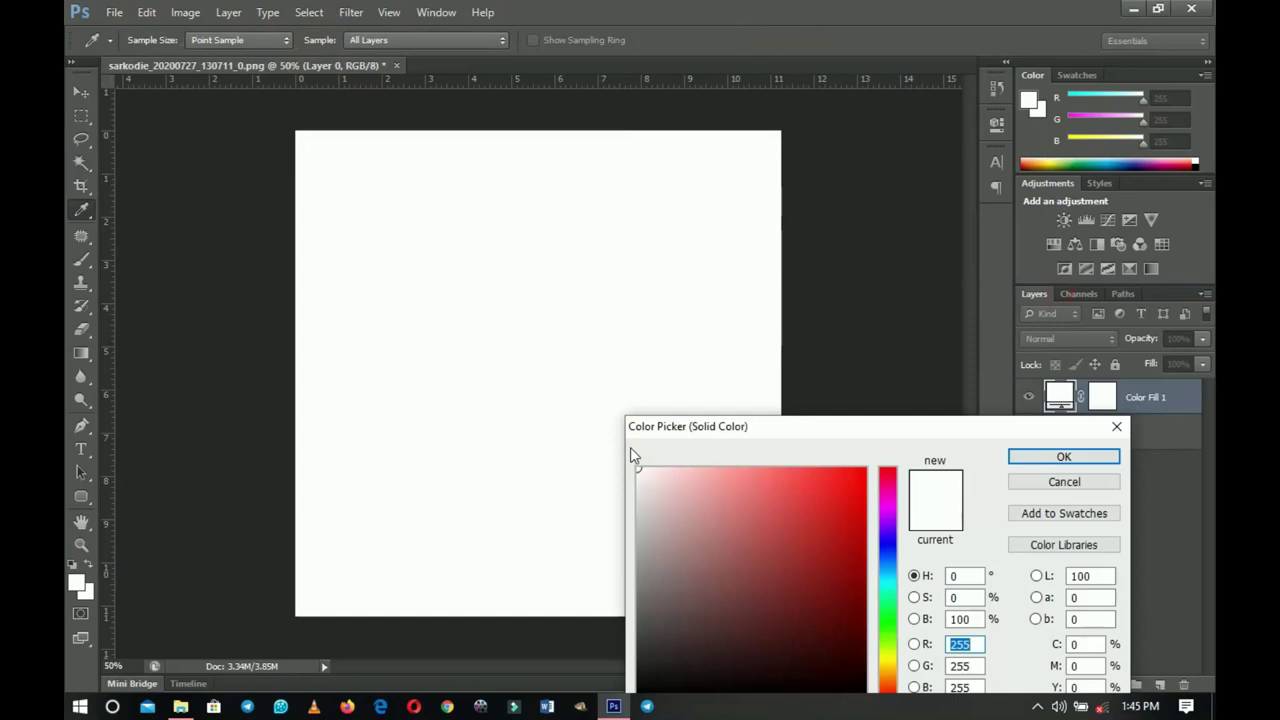
{"action": "left_click", "coordinate": [1045, 456]}
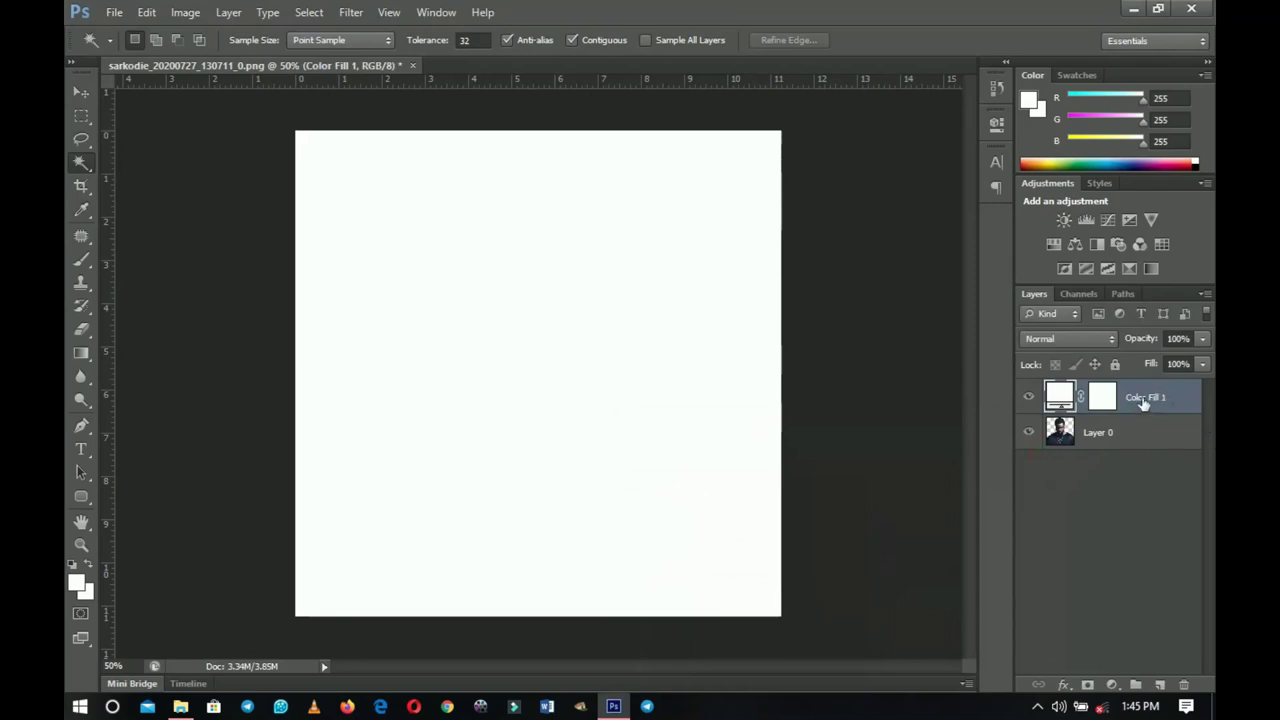
{"action": "left_click_drag", "start_coordinate": [1176, 398], "coordinate": [1150, 440]}
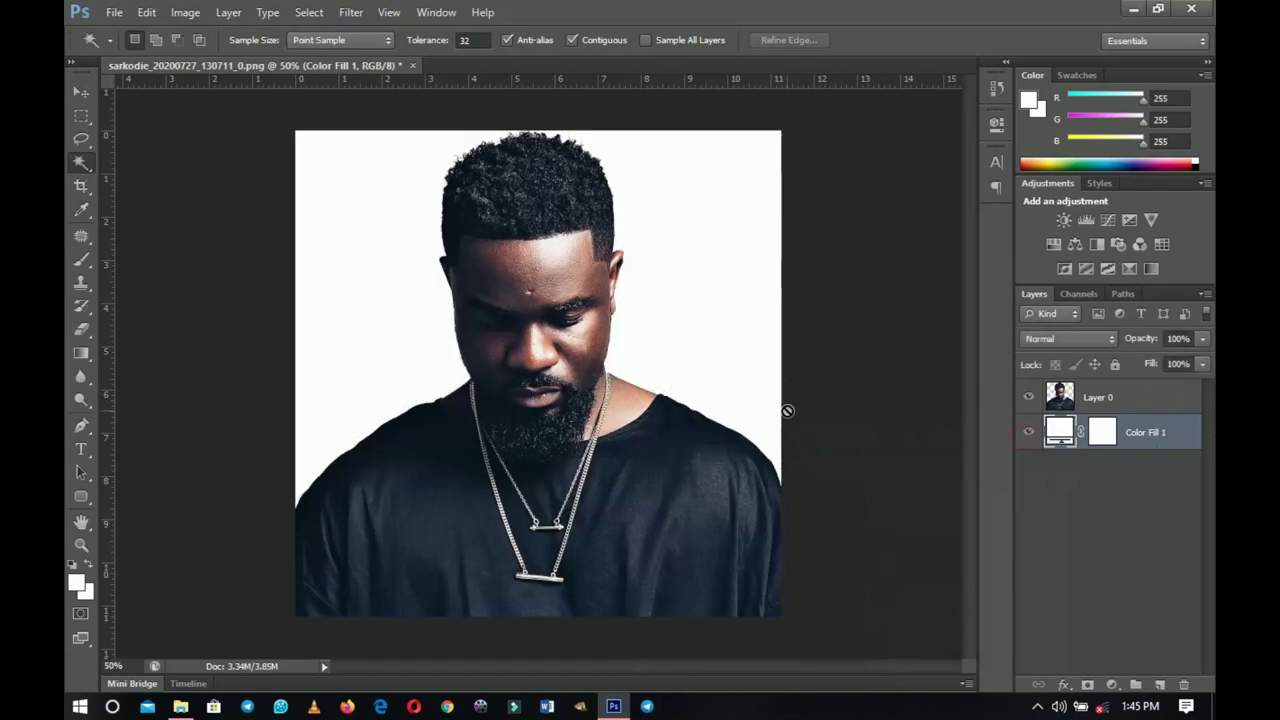
Scale the portrait layer up to about 150% and reposition it so the head fills the canvas from the top edge
{"action": "scroll", "coordinate": [787, 410], "scroll_direction": "down", "scroll_amount": 2}
{"action": "key", "text": "alt+]"}
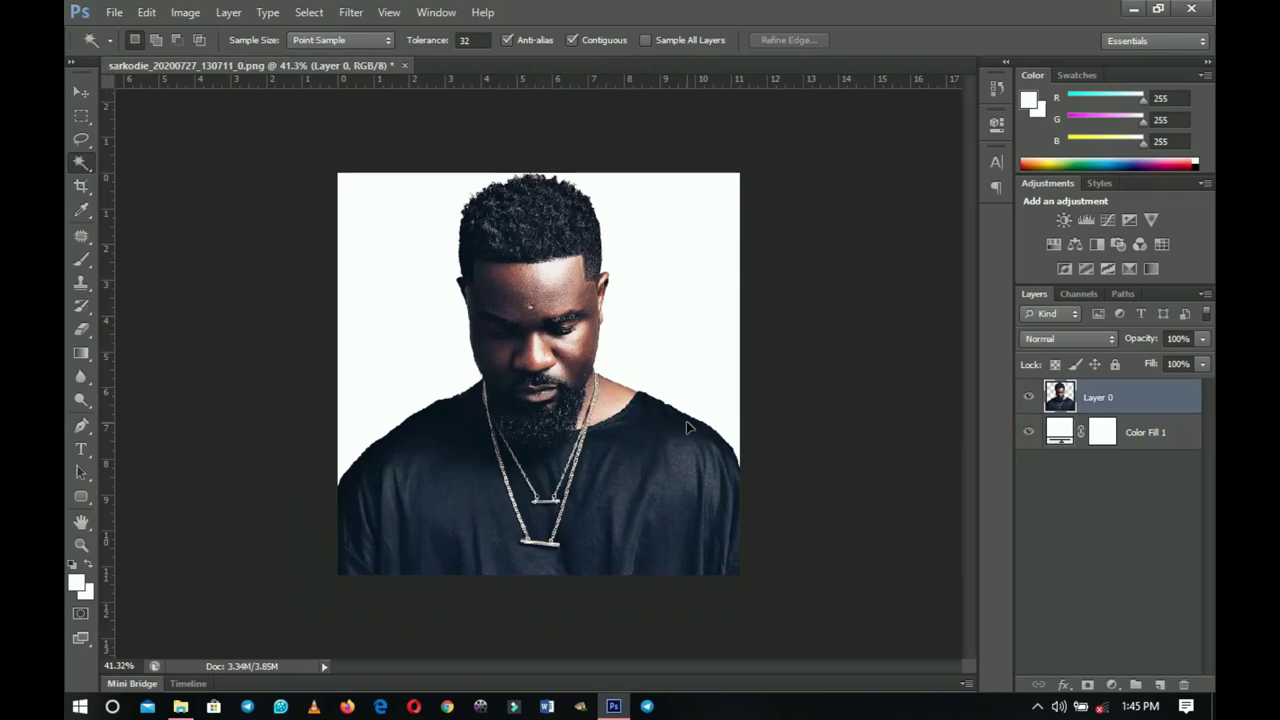
{"action": "key", "text": "ctrl+t"}
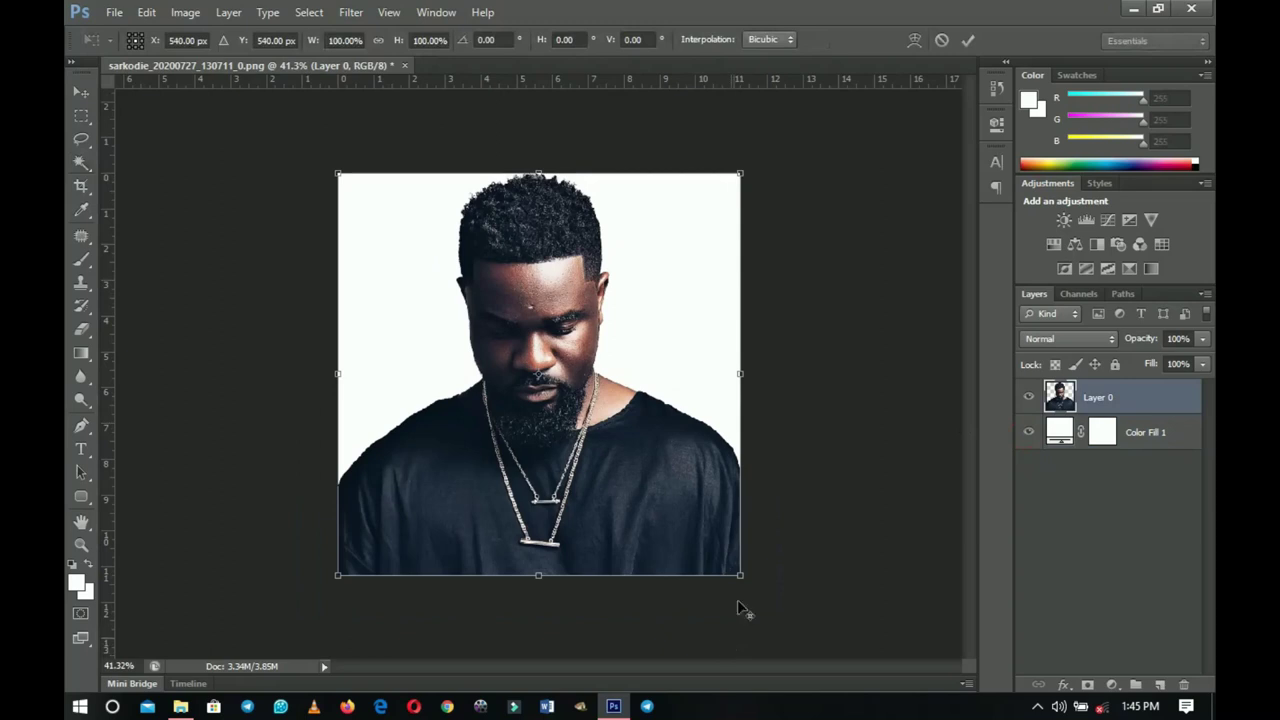
{"action": "left_click_drag", "start_coordinate": [739, 574], "coordinate": [816, 651]}
{"action": "left_click_drag", "start_coordinate": [638, 273], "coordinate": [656, 366]}
{"action": "left_click_drag", "start_coordinate": [816, 184], "coordinate": [851, 171]}
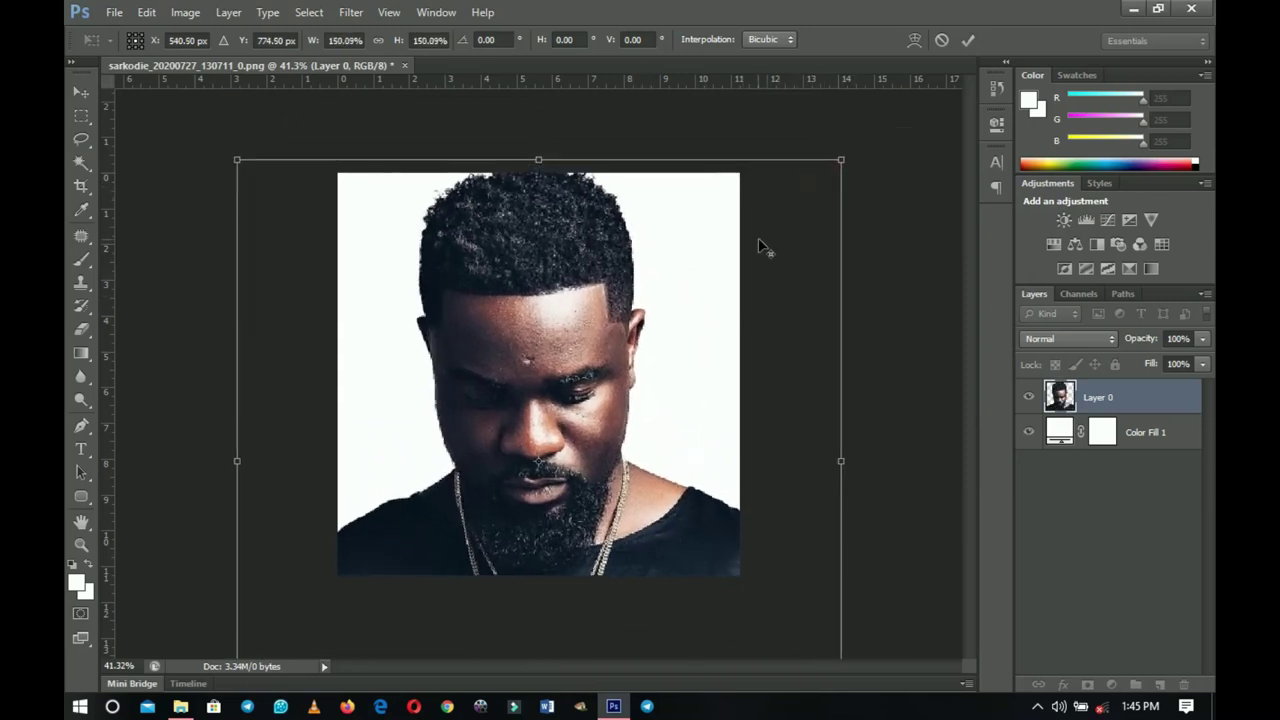
{"action": "left_click_drag", "start_coordinate": [751, 250], "coordinate": [752, 262]}
{"action": "key", "text": "Return"}
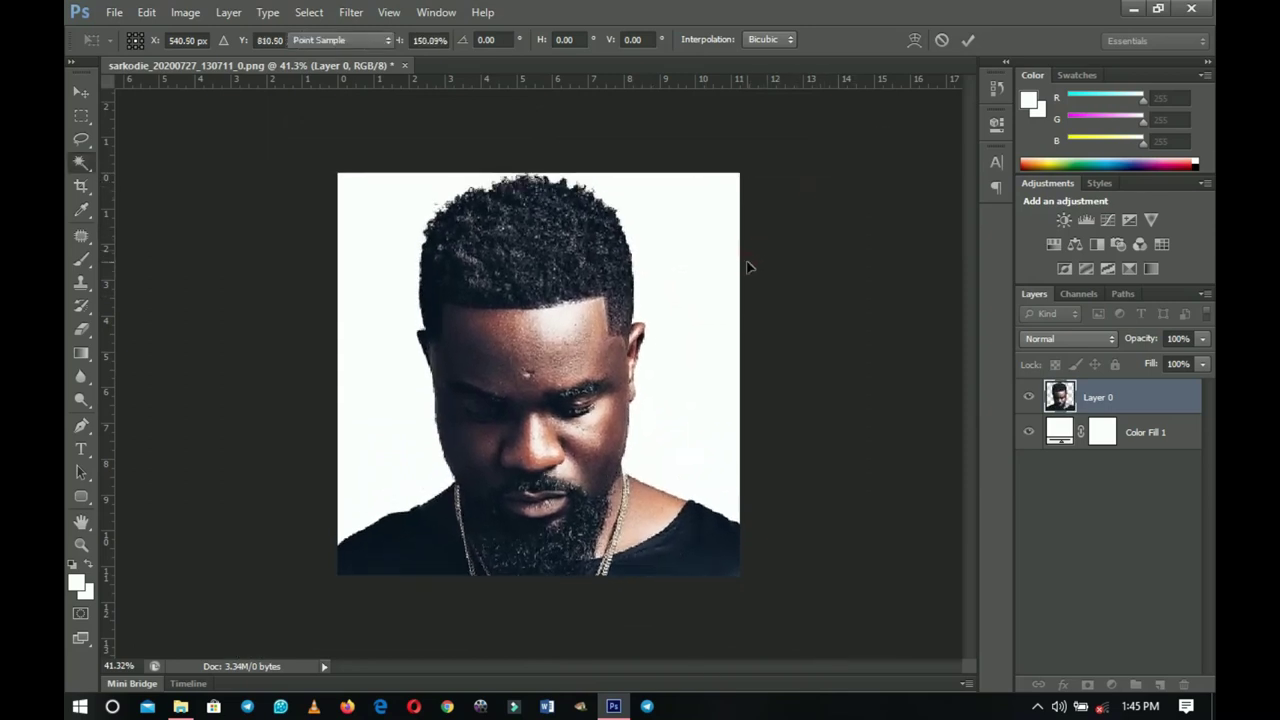
{"action": "key", "text": "w"}
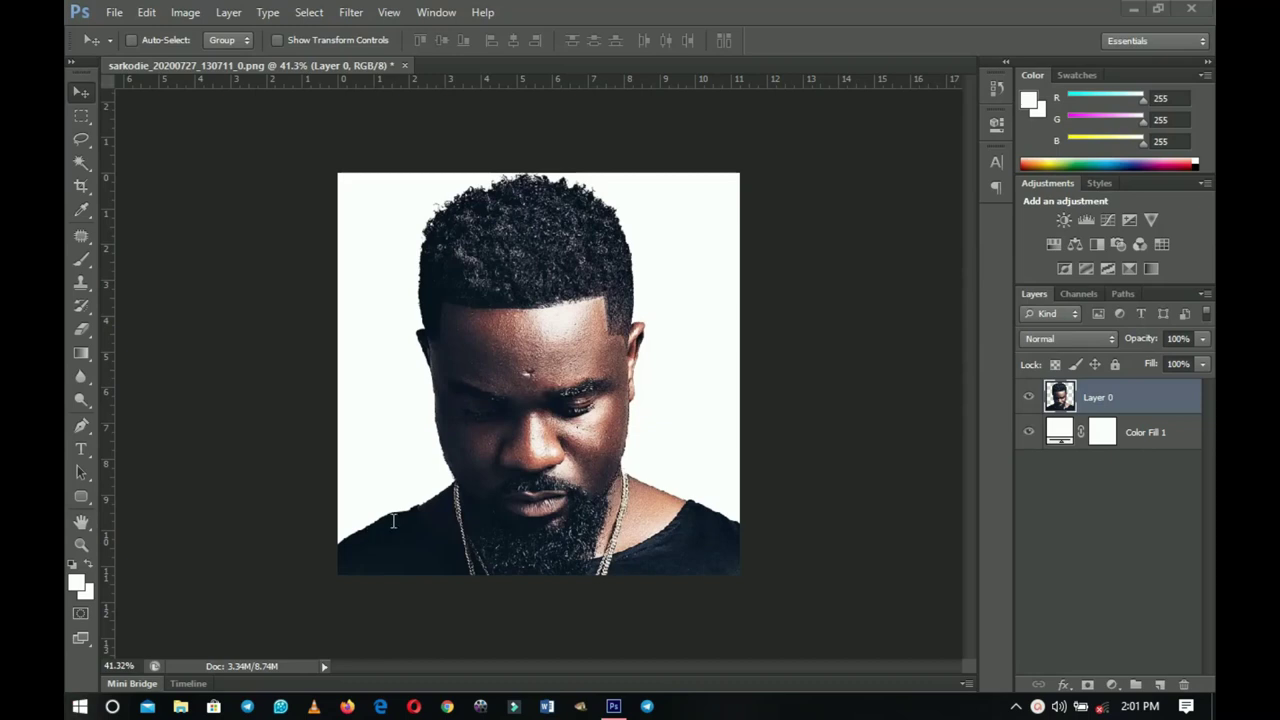
Add a vertical guide at 50% of the canvas width
{"action": "left_click", "coordinate": [389, 12]}
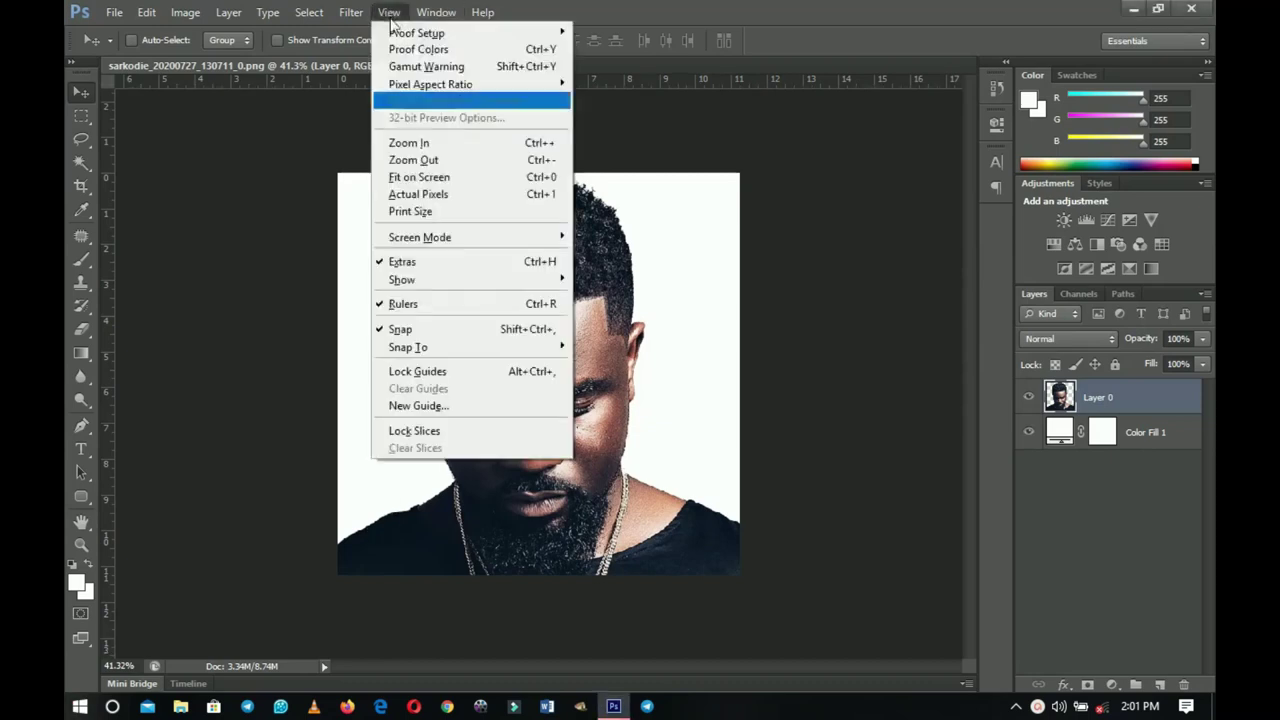
{"action": "left_click", "coordinate": [447, 407]}
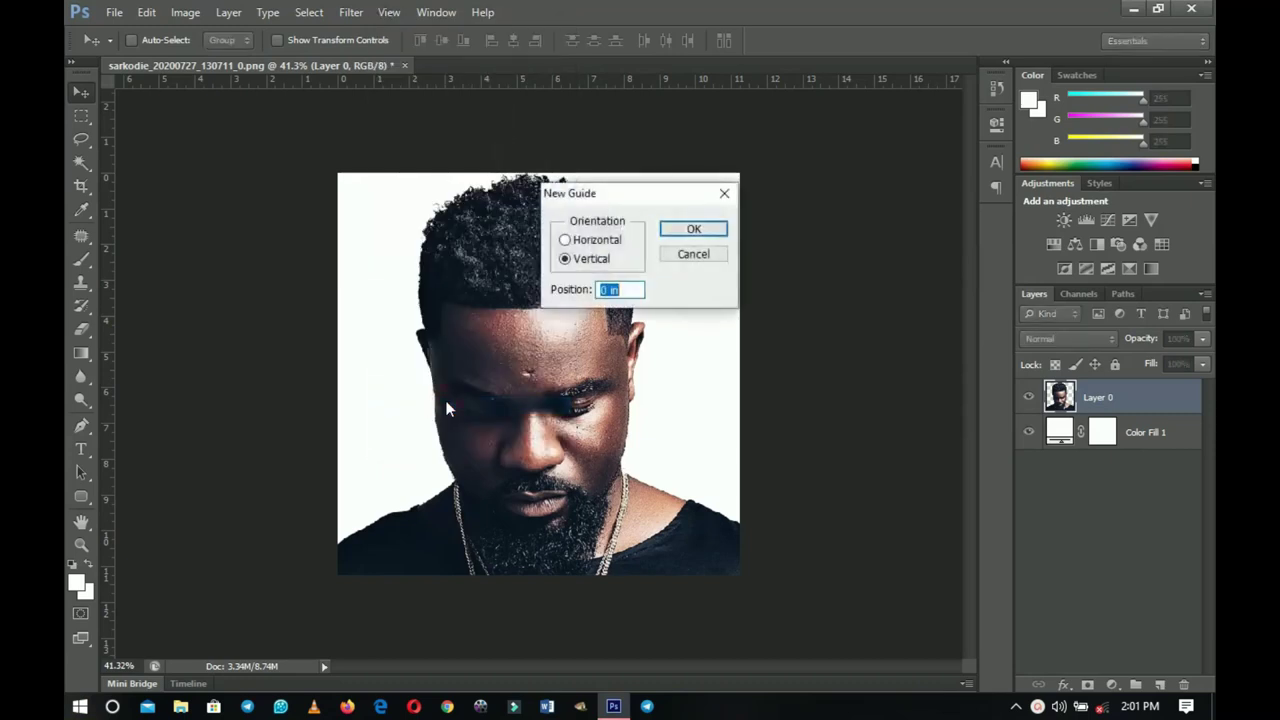
{"action": "type", "text": "50%"}
{"action": "left_click", "coordinate": [689, 232]}
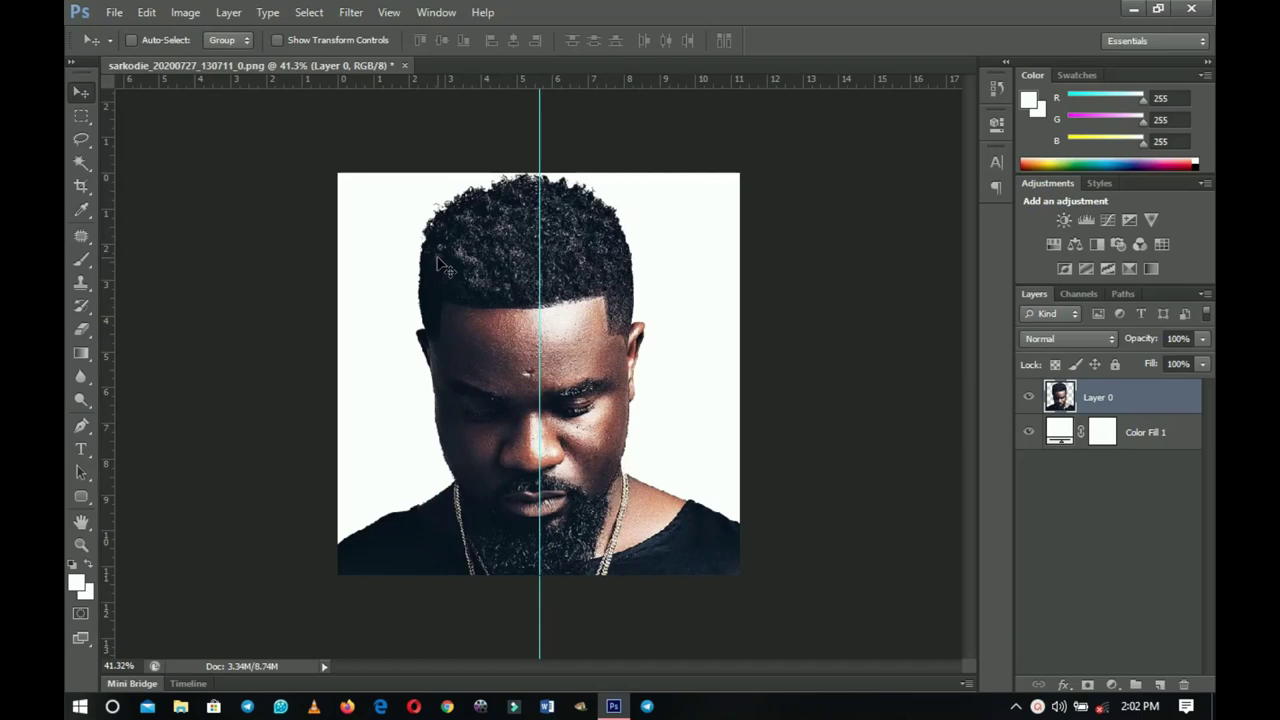
Mask the portrait to its left half with a rectangular selection ending at the guide, and duplicate the masked layer
{"action": "right_click", "coordinate": [91, 112]}
{"action": "left_click", "coordinate": [200, 129]}
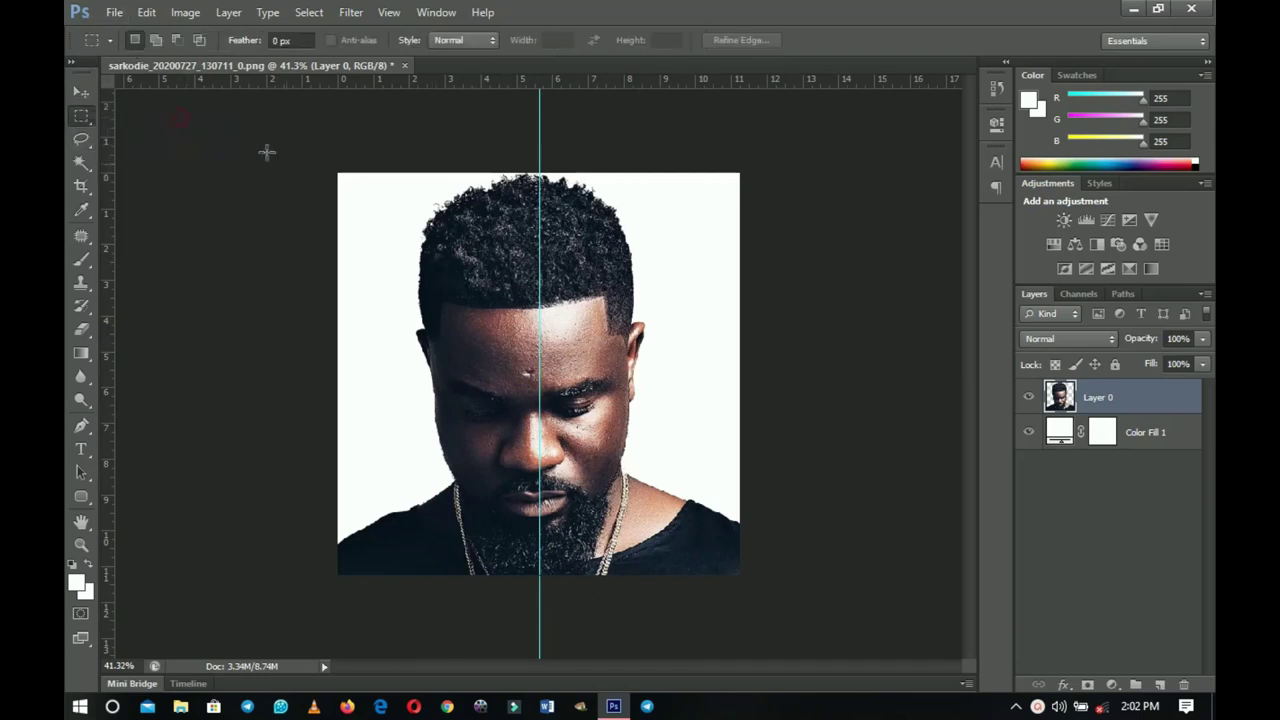
{"action": "left_click_drag", "start_coordinate": [263, 120], "coordinate": [543, 603]}
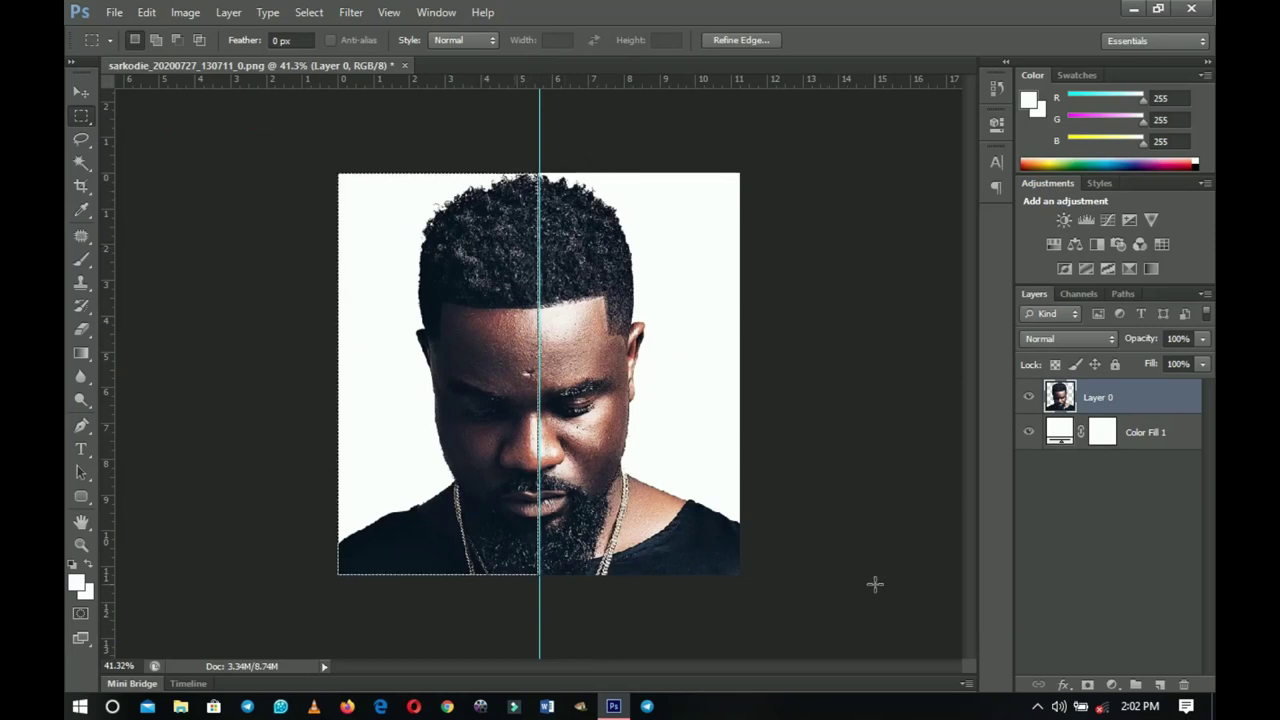
{"action": "left_click", "coordinate": [1089, 685]}
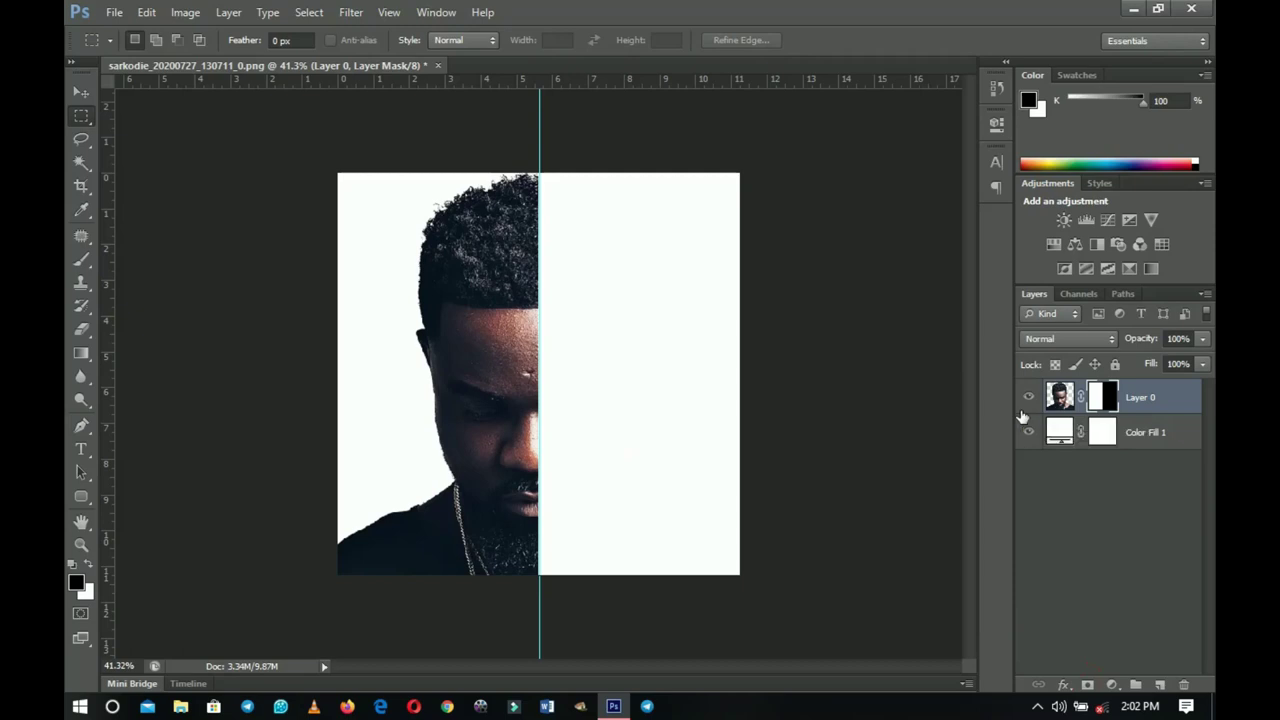
{"action": "key", "text": "ctrl+j"}
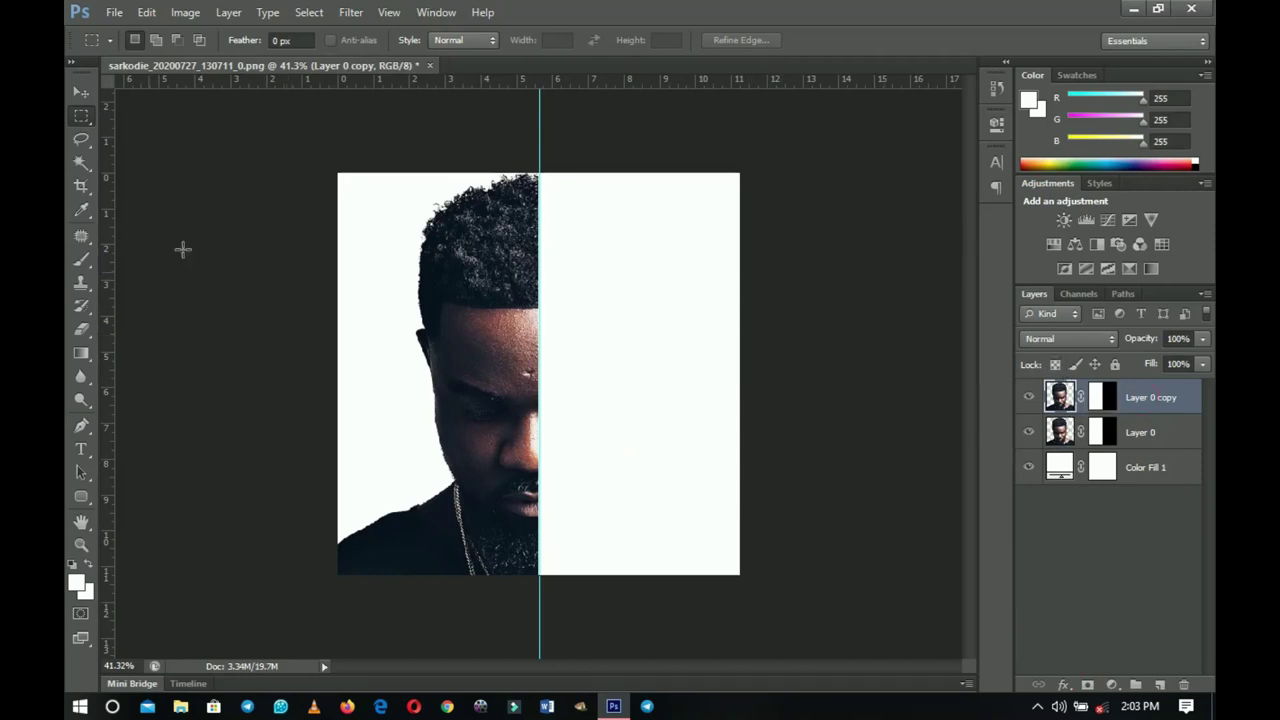
Add black Poppins Black text on the empty right half, one line each: BLACK, LOVE, VIR, TUAL, CON, CERT, 16TH, AUG, UST
{"action": "left_click", "coordinate": [82, 452]}
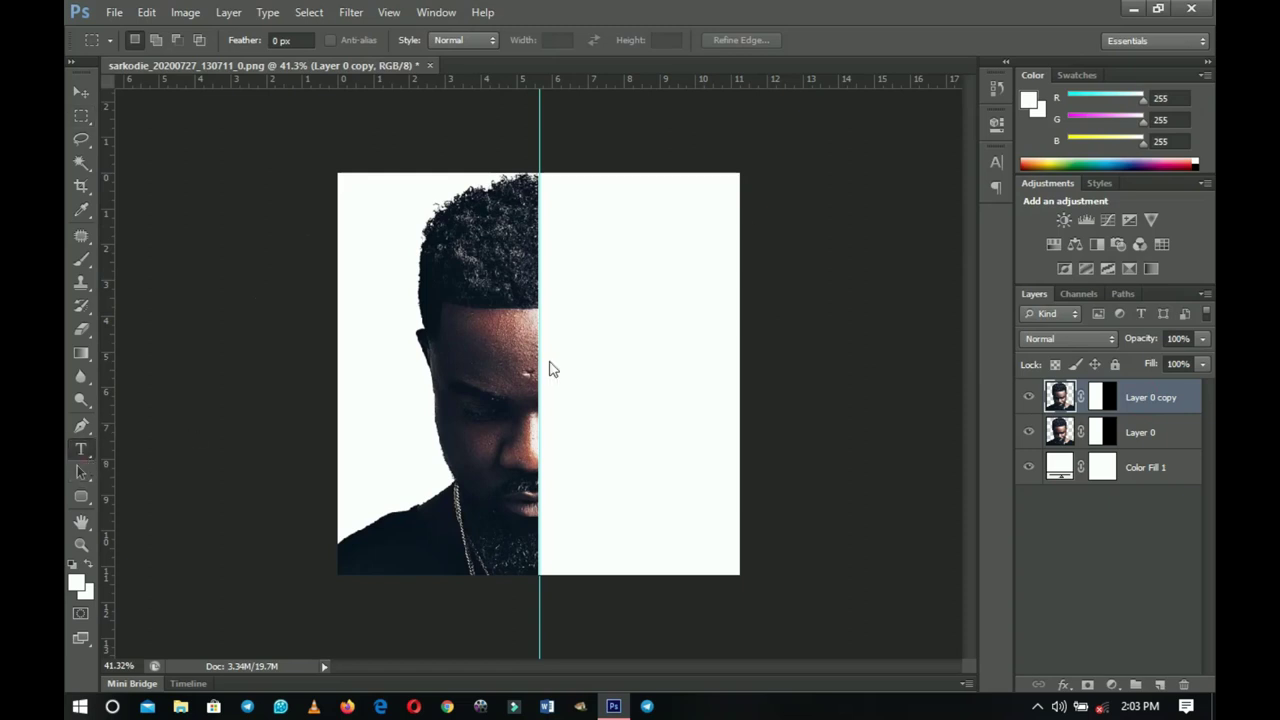
{"action": "left_click", "coordinate": [575, 262]}
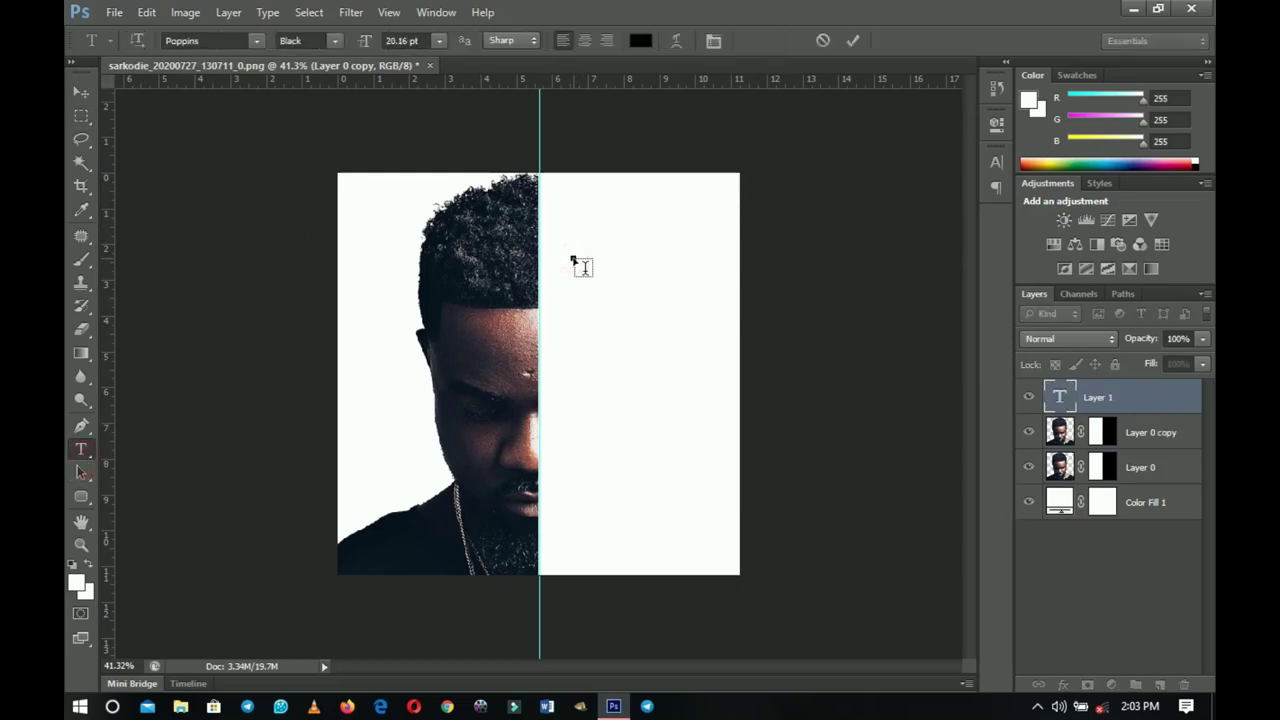
{"action": "type", "text": "BLACK"}
{"action": "key", "text": "Return"}
{"action": "type", "text": "LOVE VIR TUAL"}
{"action": "type", "text": "CON CERT"}
{"action": "type", "text": "18TH AUG UST"}
{"action": "left_click", "coordinate": [80, 92]}
Enlarge the text block to over 450% and place it beside the guide, spanning nearly the full canvas height
{"action": "key", "text": "ctrl+t"}
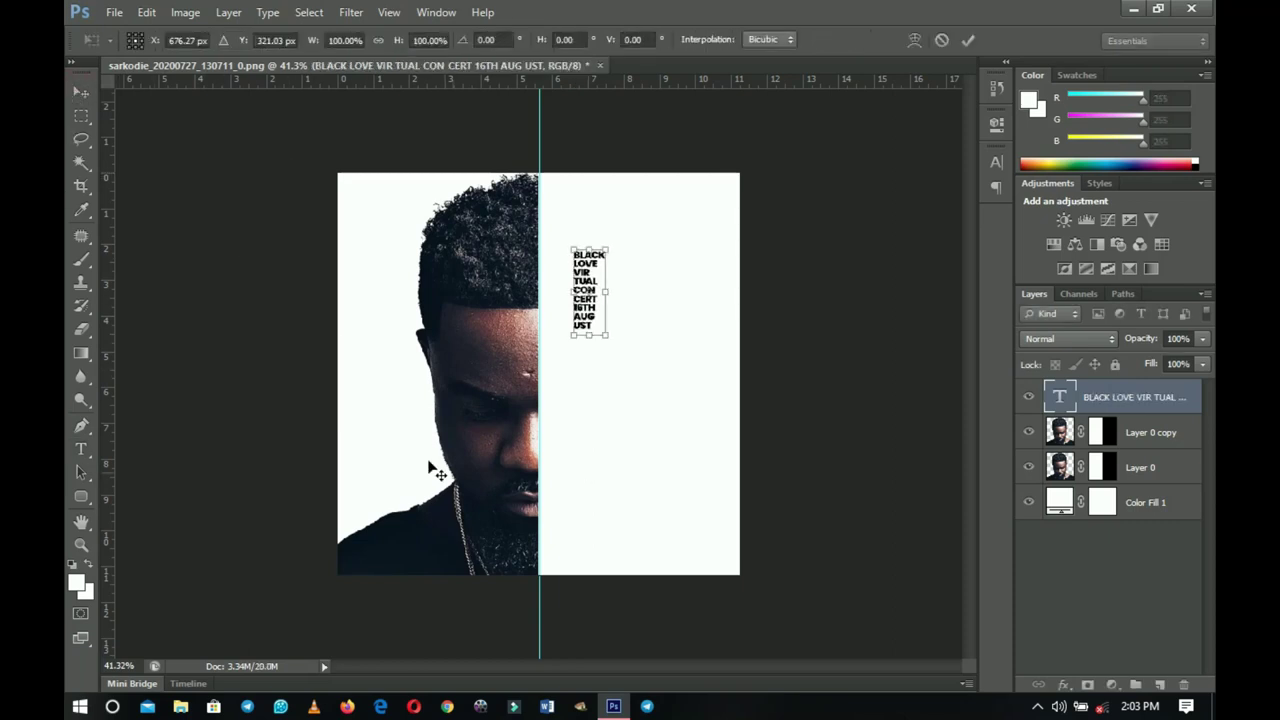
{"action": "left_click_drag", "start_coordinate": [606, 335], "coordinate": [771, 512]}
{"action": "left_click_drag", "start_coordinate": [573, 250], "coordinate": [541, 178]}
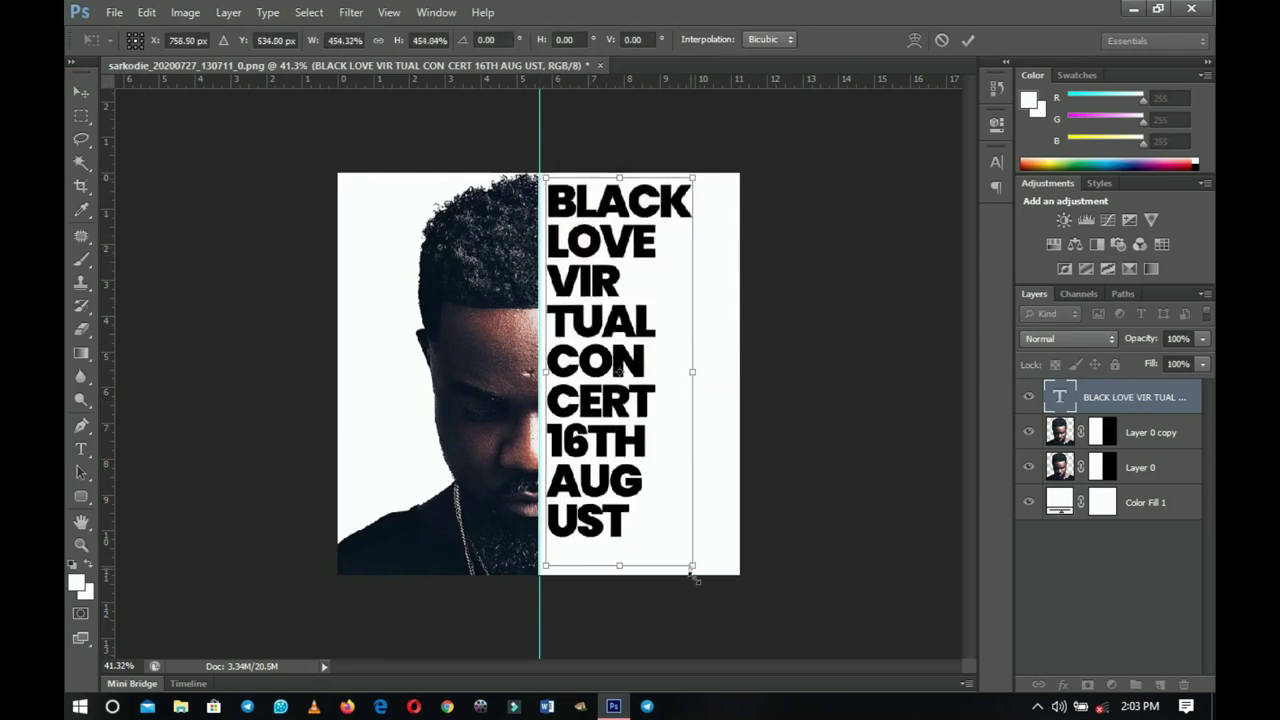
{"action": "left_click_drag", "start_coordinate": [689, 567], "coordinate": [697, 579]}
{"action": "key", "text": "Return"}
Center the text block vertically on the canvas and clear the selection
{"action": "key", "text": "ctrl+a"}
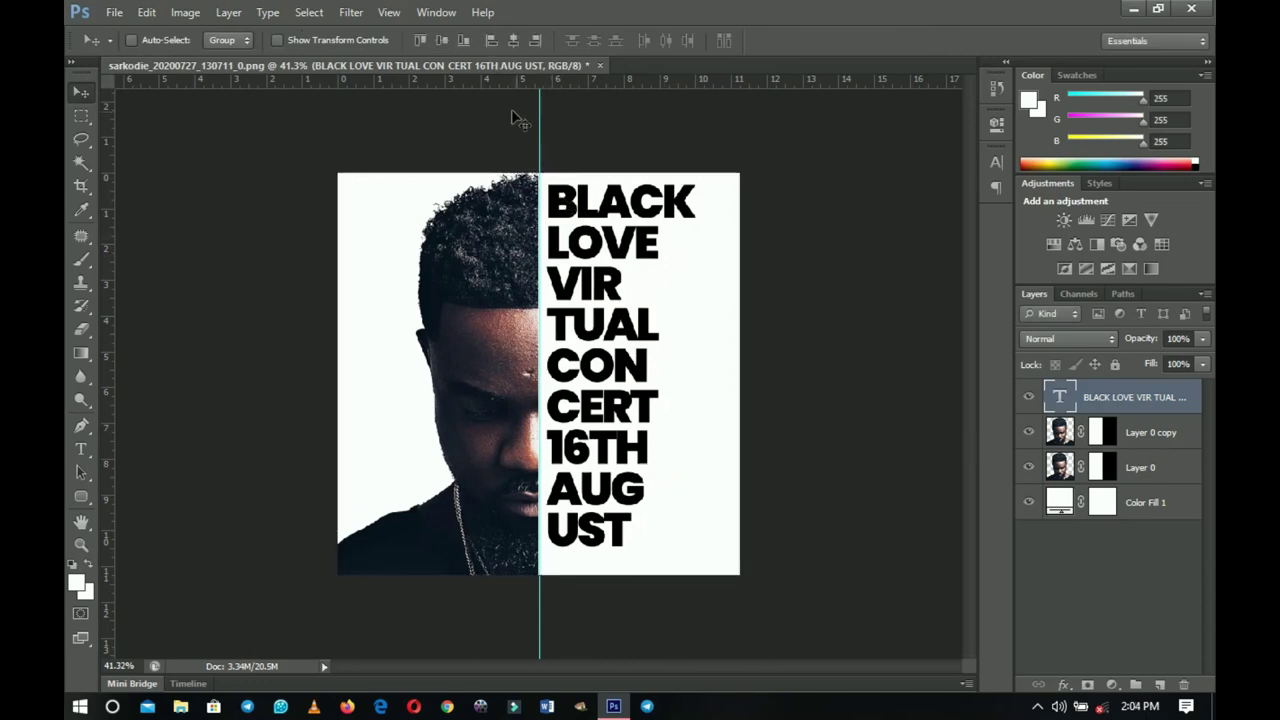
{"action": "left_click", "coordinate": [441, 39]}
{"action": "key", "text": "ctrl+d"}
Change the line break in VIRTUAL so it reads VIRT on one line and UAL on the following line
{"action": "key", "text": "t"}
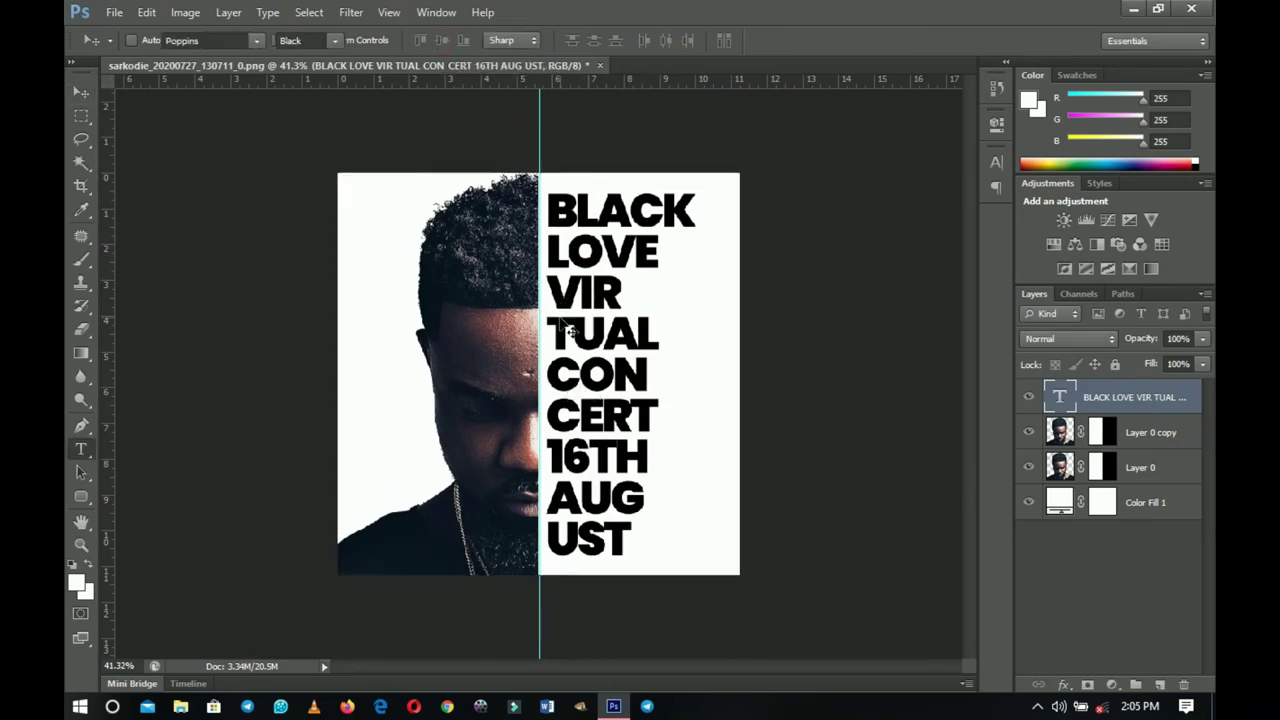
{"action": "left_click", "coordinate": [552, 325]}
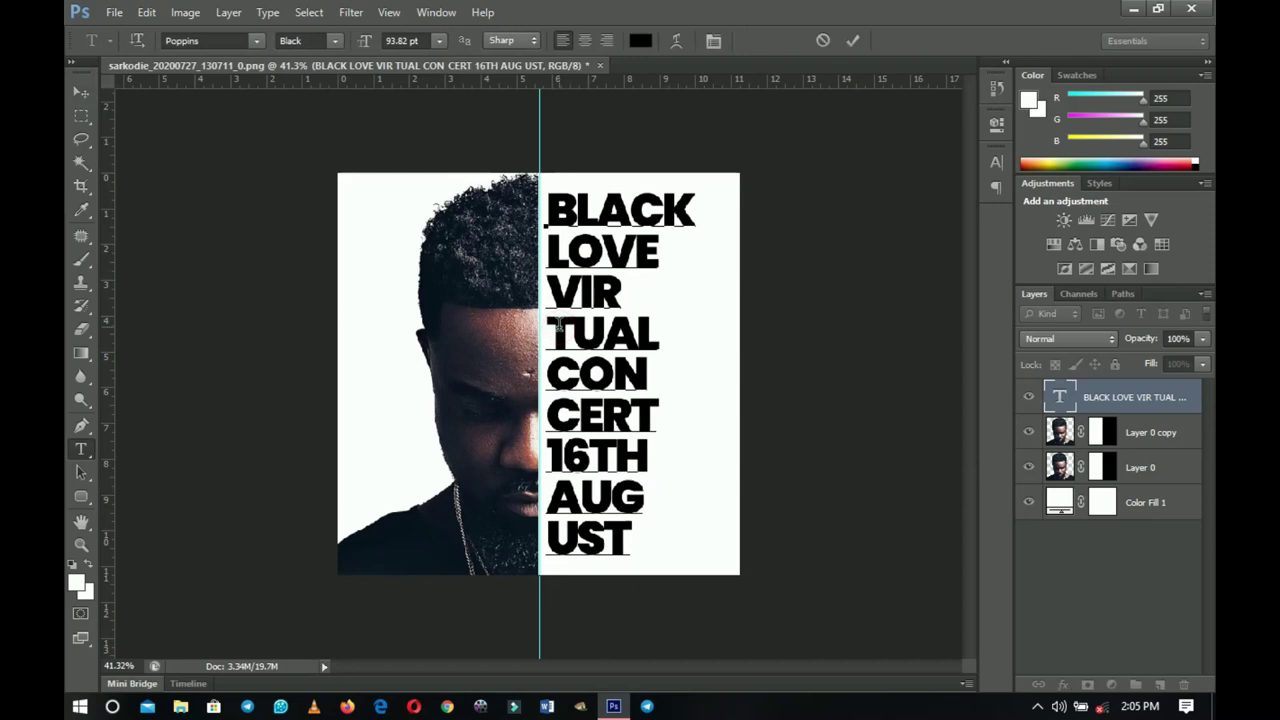
{"action": "key", "text": "BackSpace"}
{"action": "left_click", "coordinate": [644, 290]}
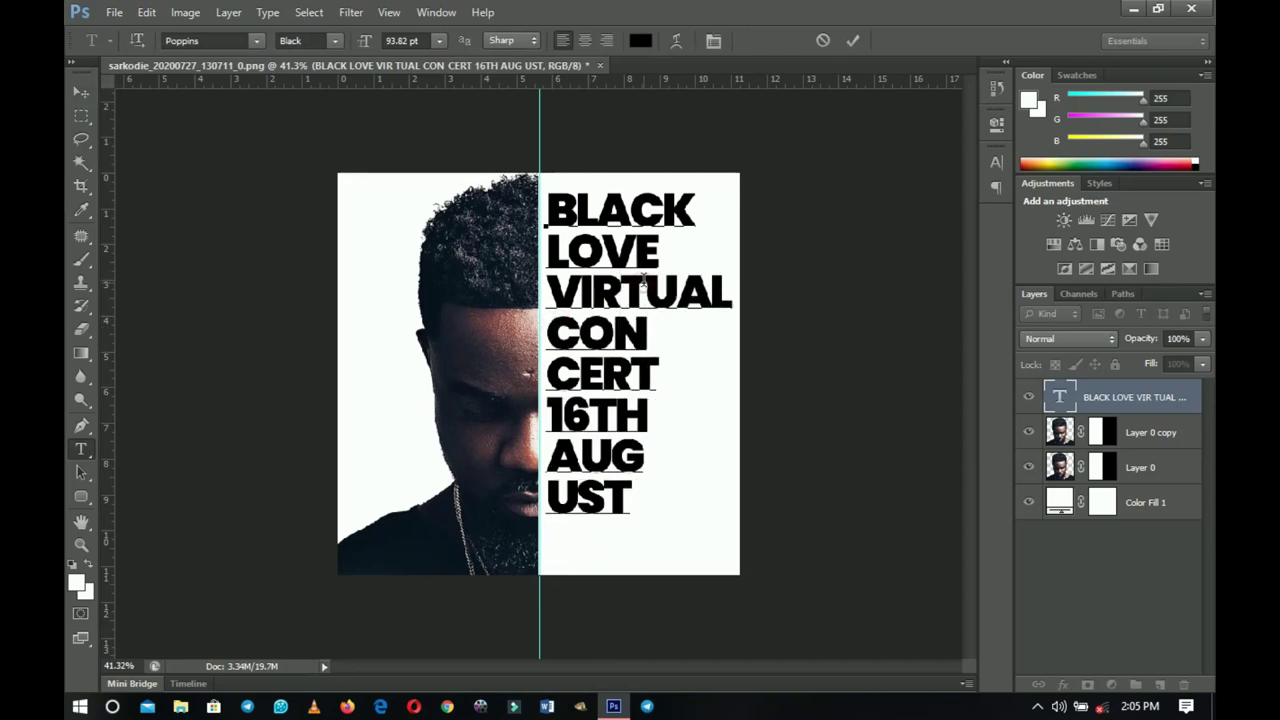
{"action": "key", "text": "Return"}
{"action": "left_click", "coordinate": [80, 91]}
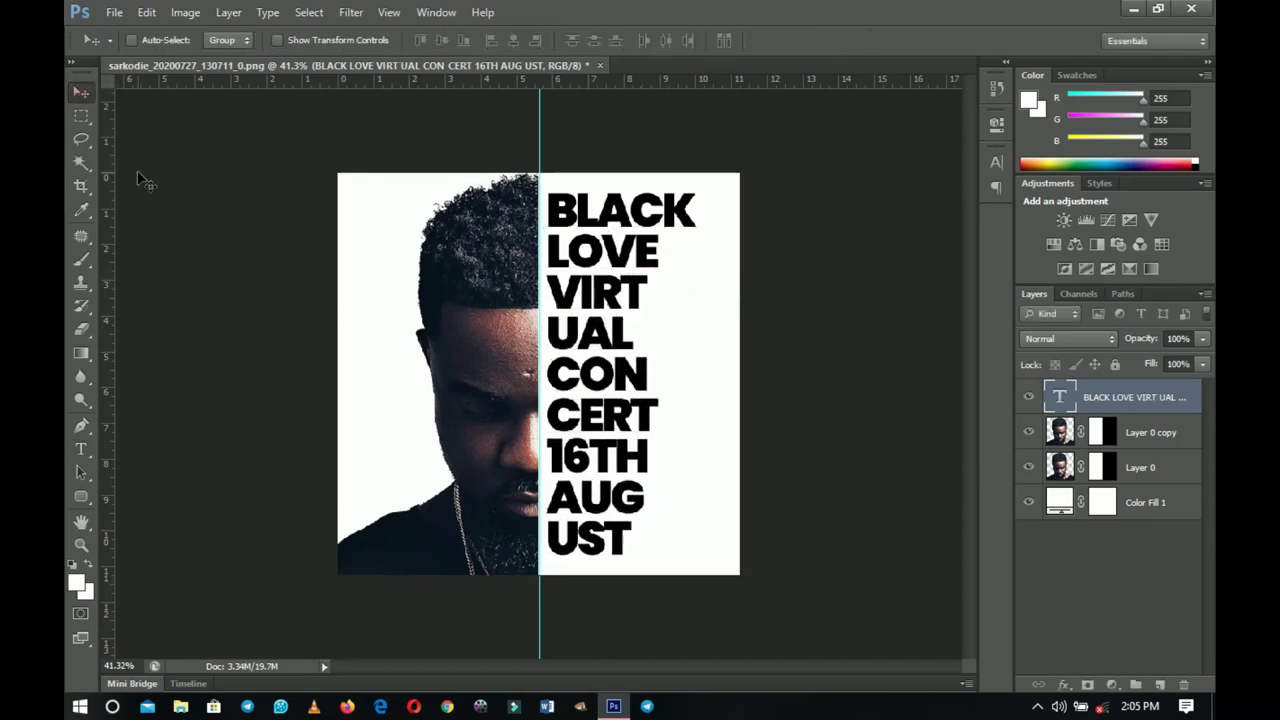
Nudge the text block left until its edge touches the center guide
{"action": "key", "text": "Left"}
{"action": "key", "text": "Left"}
{"action": "key", "text": "Left"}
{"action": "key", "text": "Left"}
{"action": "key", "text": "Left"}
{"action": "key", "text": "Left"}
{"action": "key", "text": "Left"}
{"action": "key", "text": "Left"}
{"action": "key", "text": "Left"}
{"action": "key", "text": "Left"}
{"action": "key", "text": "Left"}
{"action": "key", "text": "Left"}
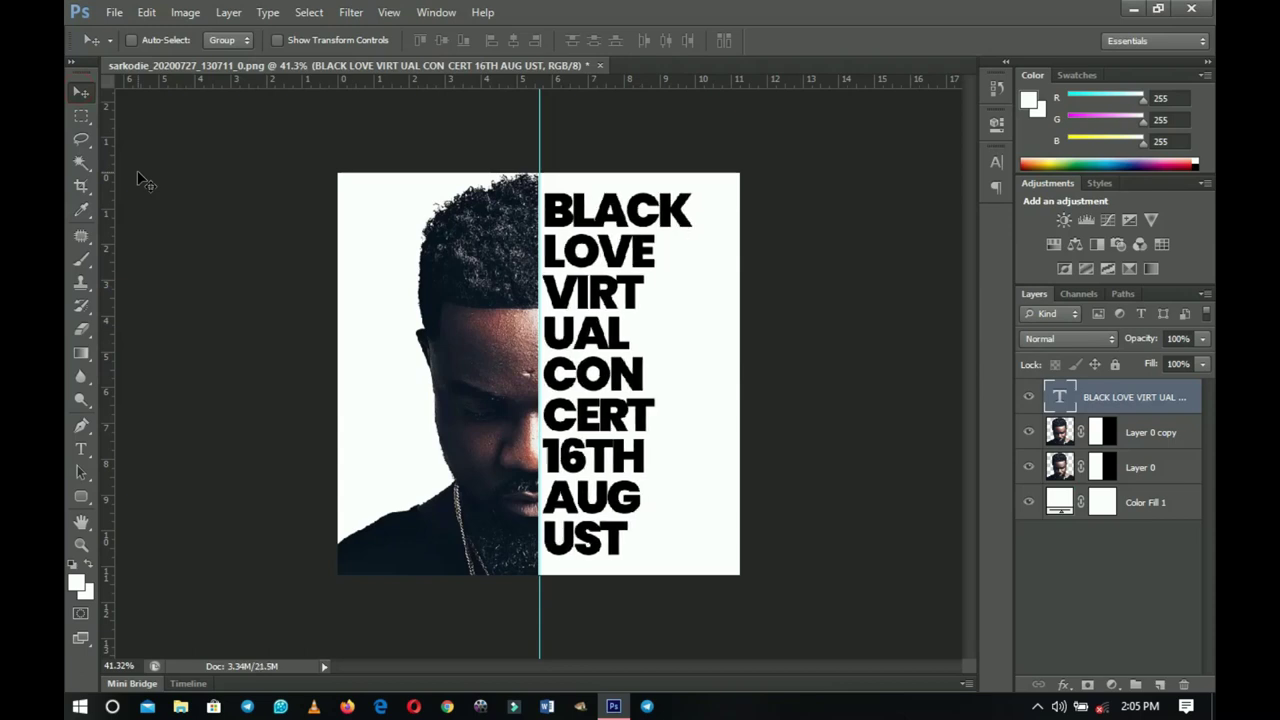
{"action": "key", "text": "Left"}
{"action": "key", "text": "Left"}
{"action": "key", "text": "Left"}
{"action": "key", "text": "Left"}
{"action": "key", "text": "Left"}
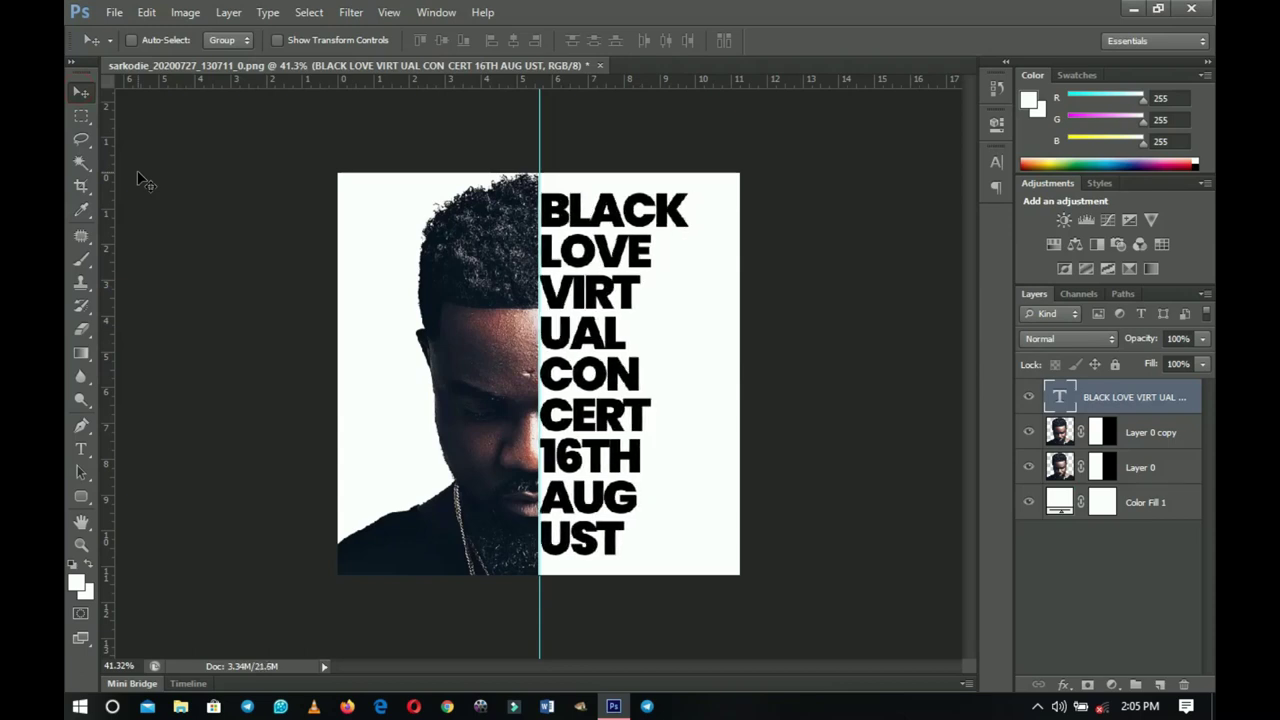
Scale the text block up to about 103%, center it vertically on the canvas and clear the selection
{"action": "key", "text": "z"}
{"action": "left_click", "coordinate": [582, 258]}
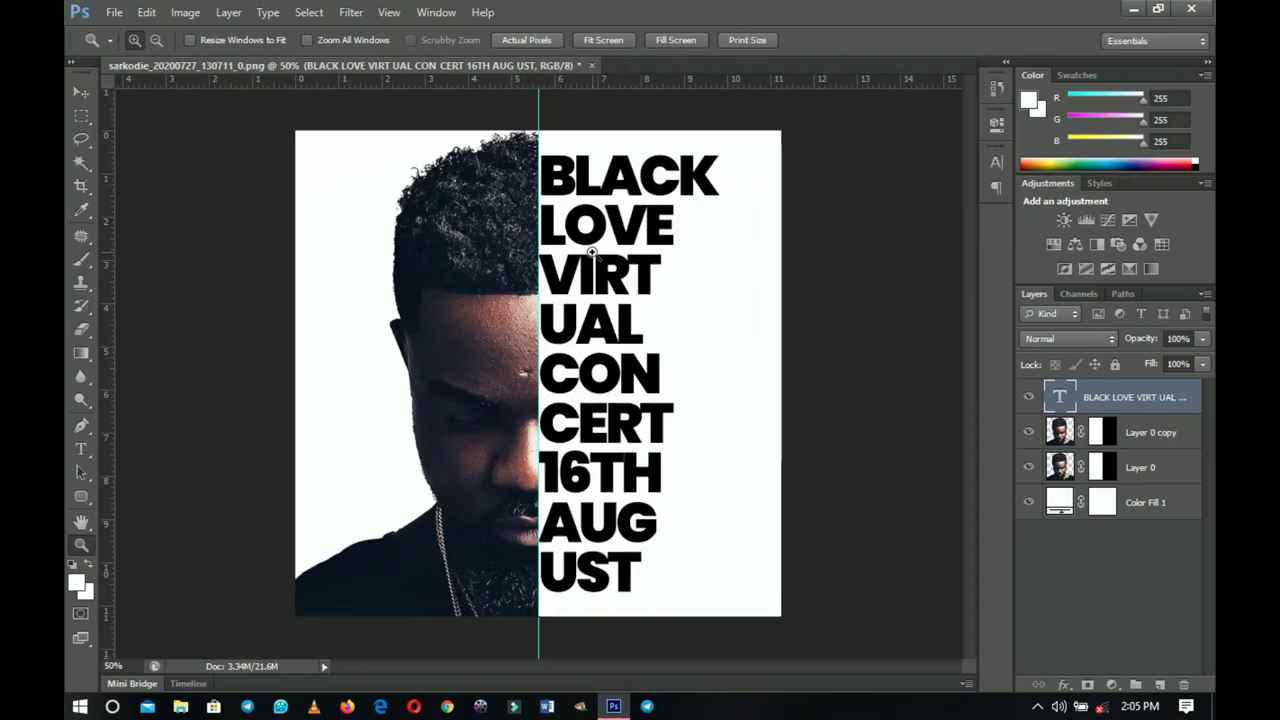
{"action": "left_click", "coordinate": [582, 258]}
{"action": "key", "text": "v"}
{"action": "key", "text": "ctrl+minus"}
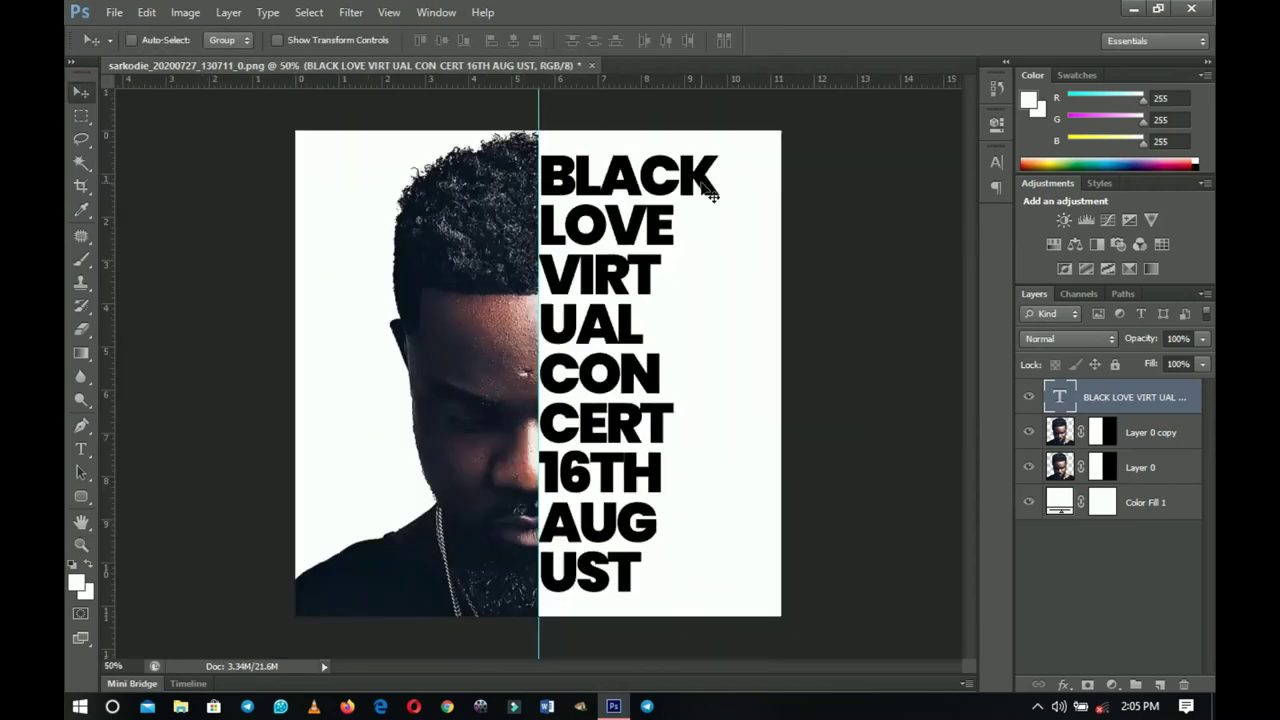
{"action": "key", "text": "ctrl+t"}
{"action": "left_click_drag", "start_coordinate": [724, 142], "coordinate": [749, 129]}
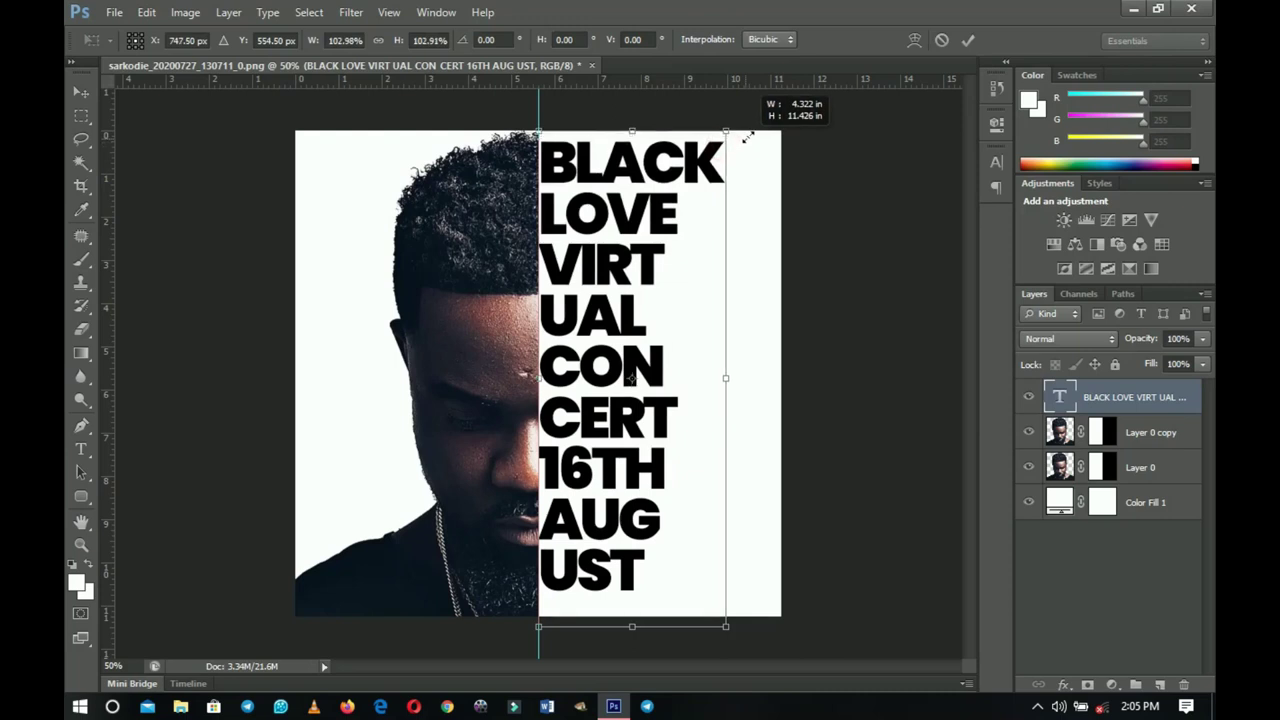
{"action": "double_click", "coordinate": [703, 180]}
{"action": "left_click", "coordinate": [439, 40]}
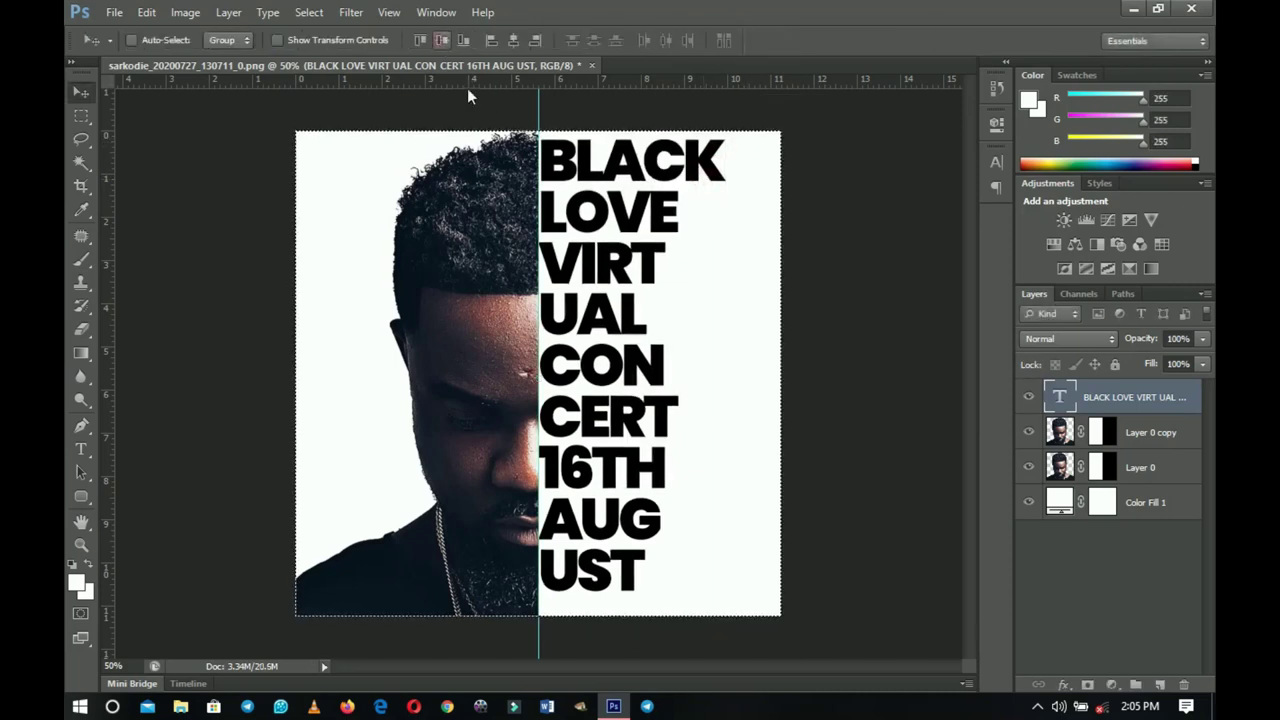
{"action": "key", "text": "ctrl+d"}
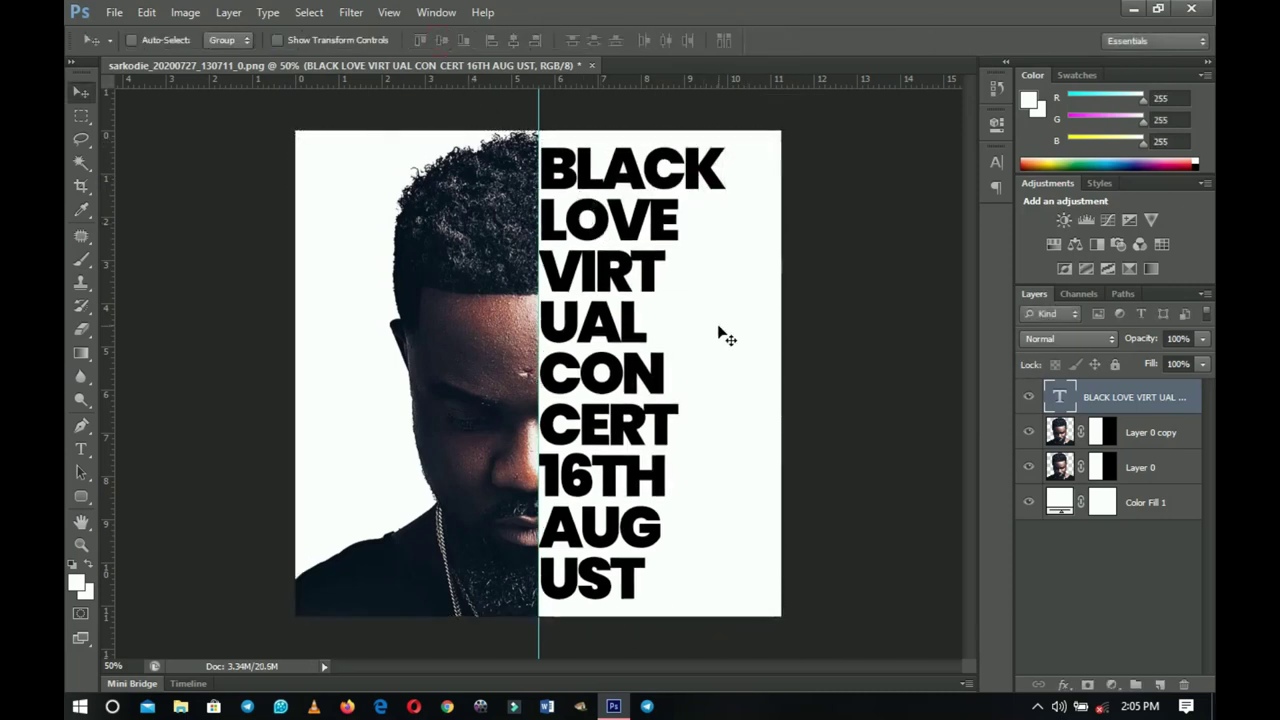
Replace the layer mask on Layer 0 copy with a mask made from the text layer's letter shapes
{"action": "key", "text": "alt+bracketleft"}
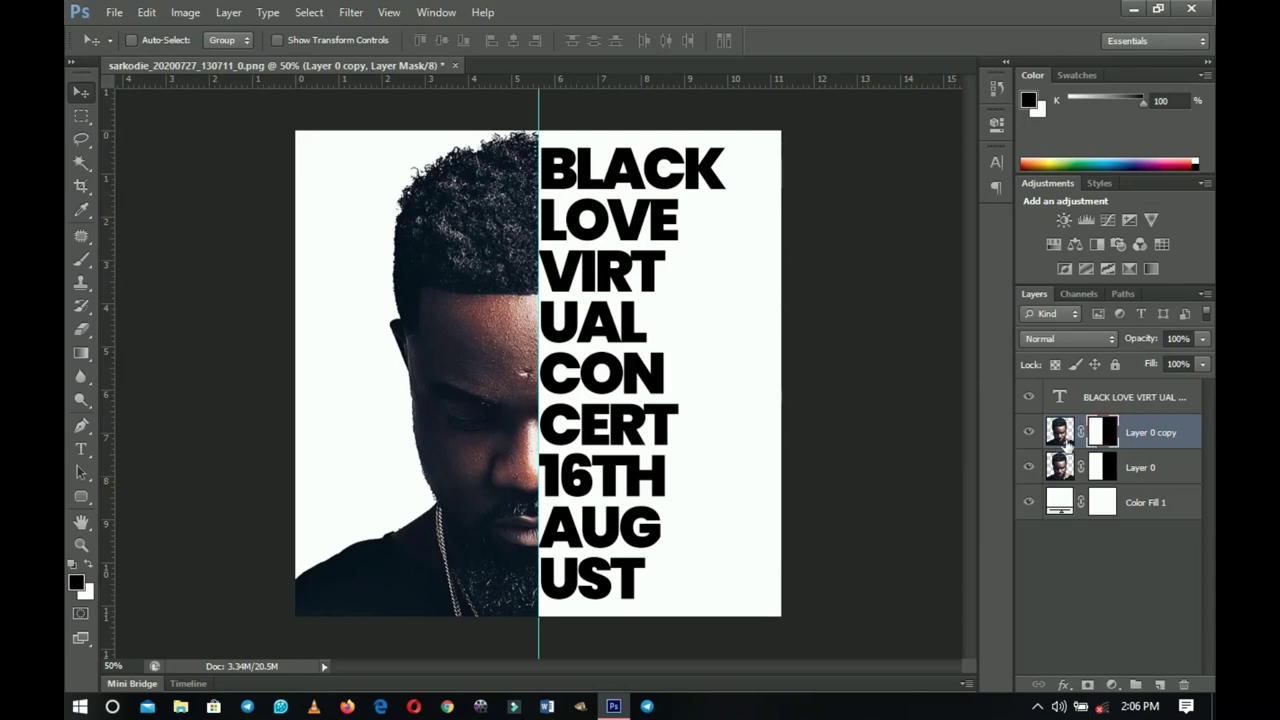
{"action": "right_click", "coordinate": [1110, 432]}
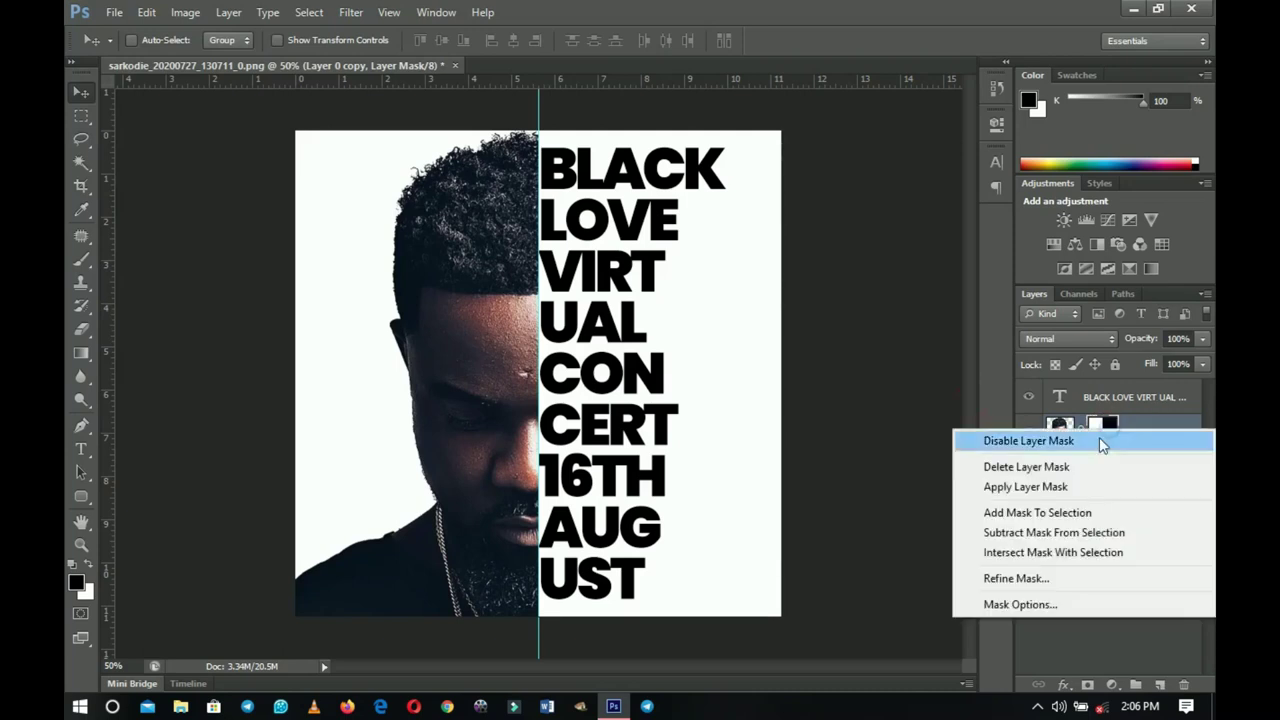
{"action": "left_click", "coordinate": [1023, 466]}
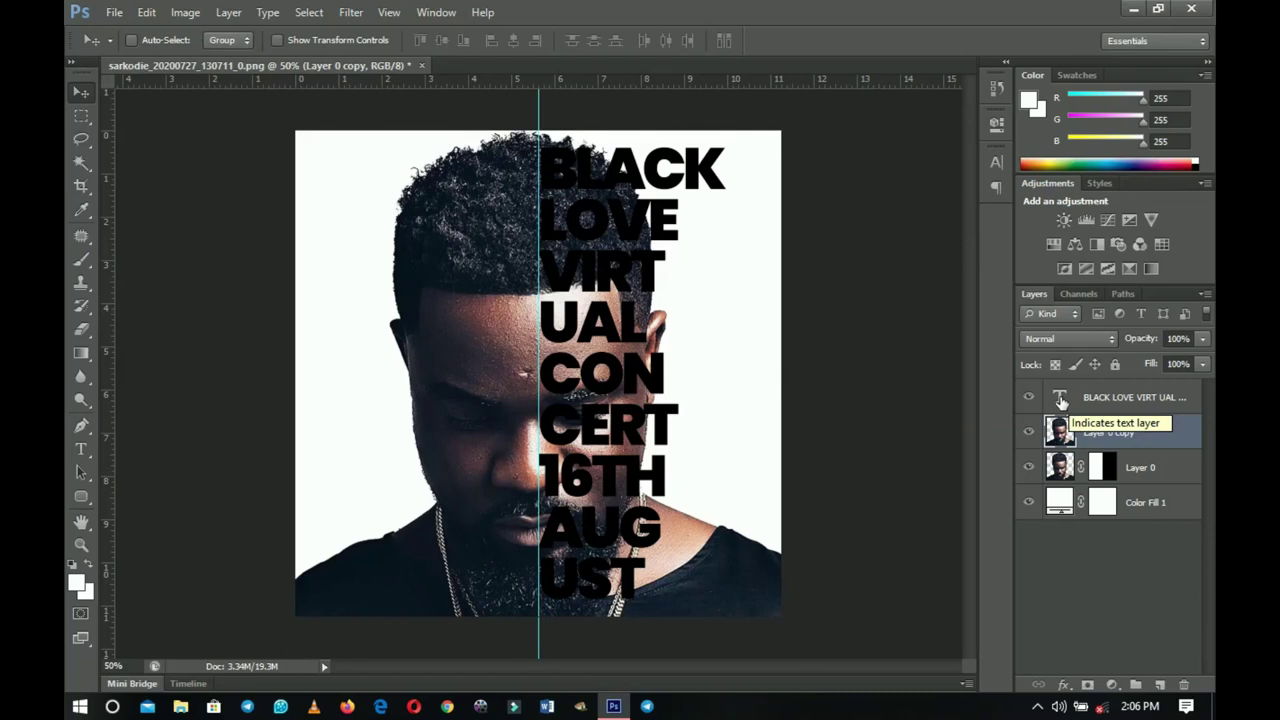
{"action": "left_click", "coordinate": [1060, 400], "text": "ctrl"}
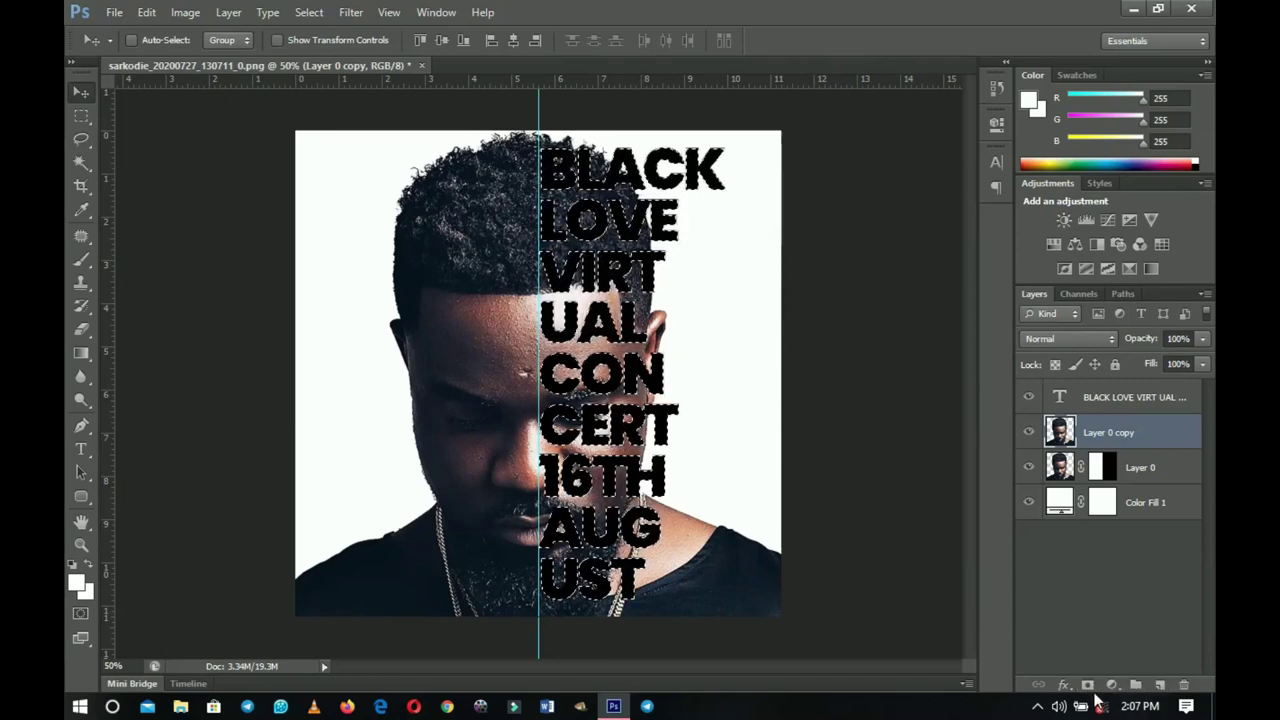
{"action": "left_click", "coordinate": [1088, 686]}
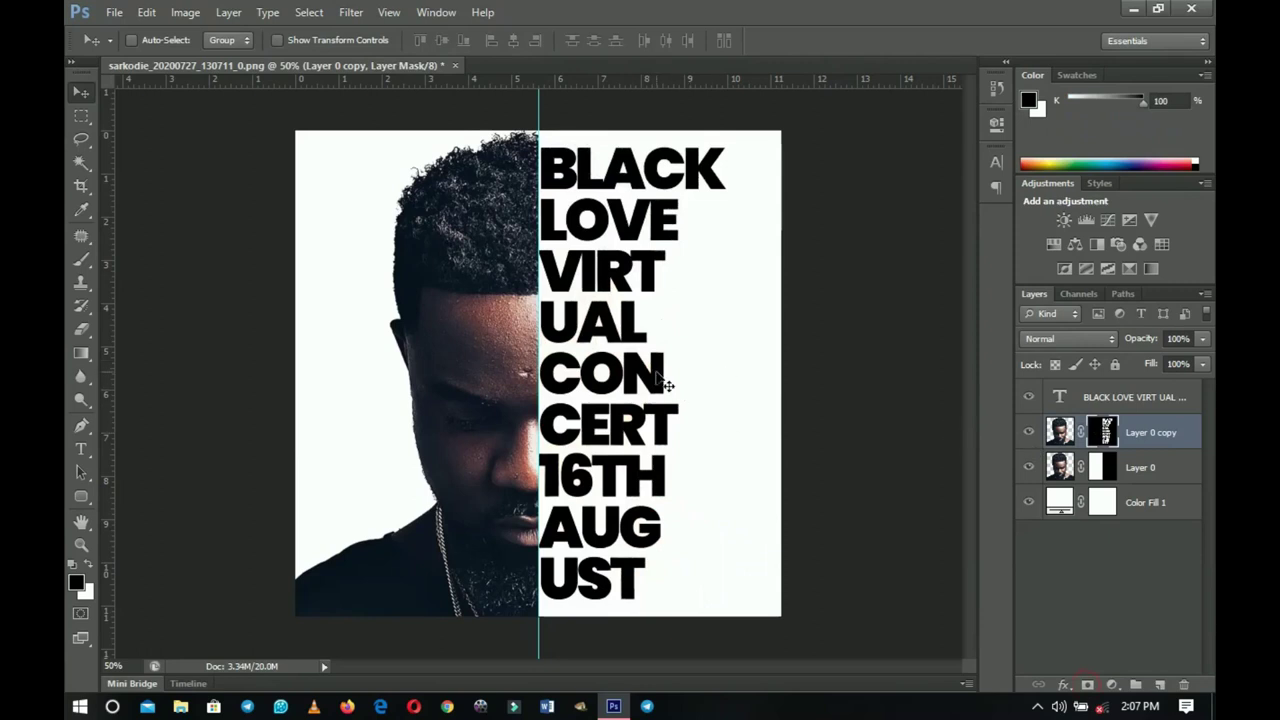
Lower the text layer's opacity to 46% so the masked portrait shows through the letters
{"action": "left_click", "coordinate": [1140, 398]}
{"action": "left_click", "coordinate": [1178, 339]}
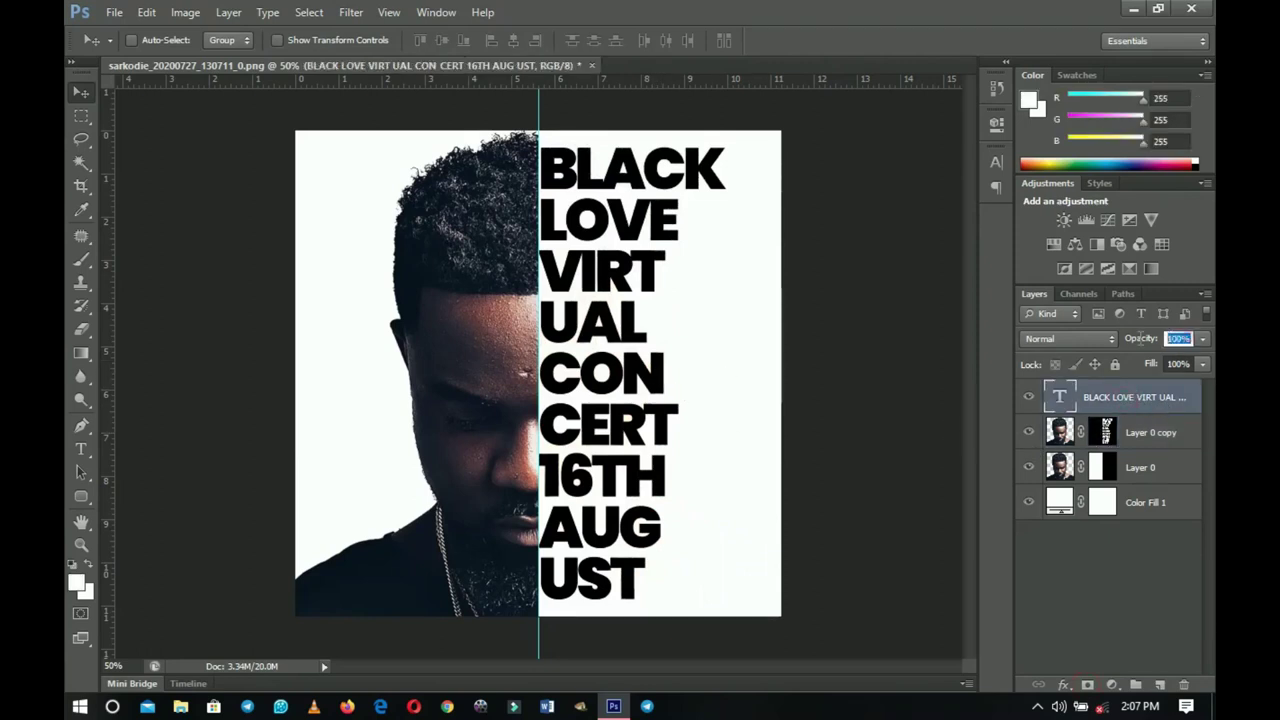
{"action": "type", "text": "60"}
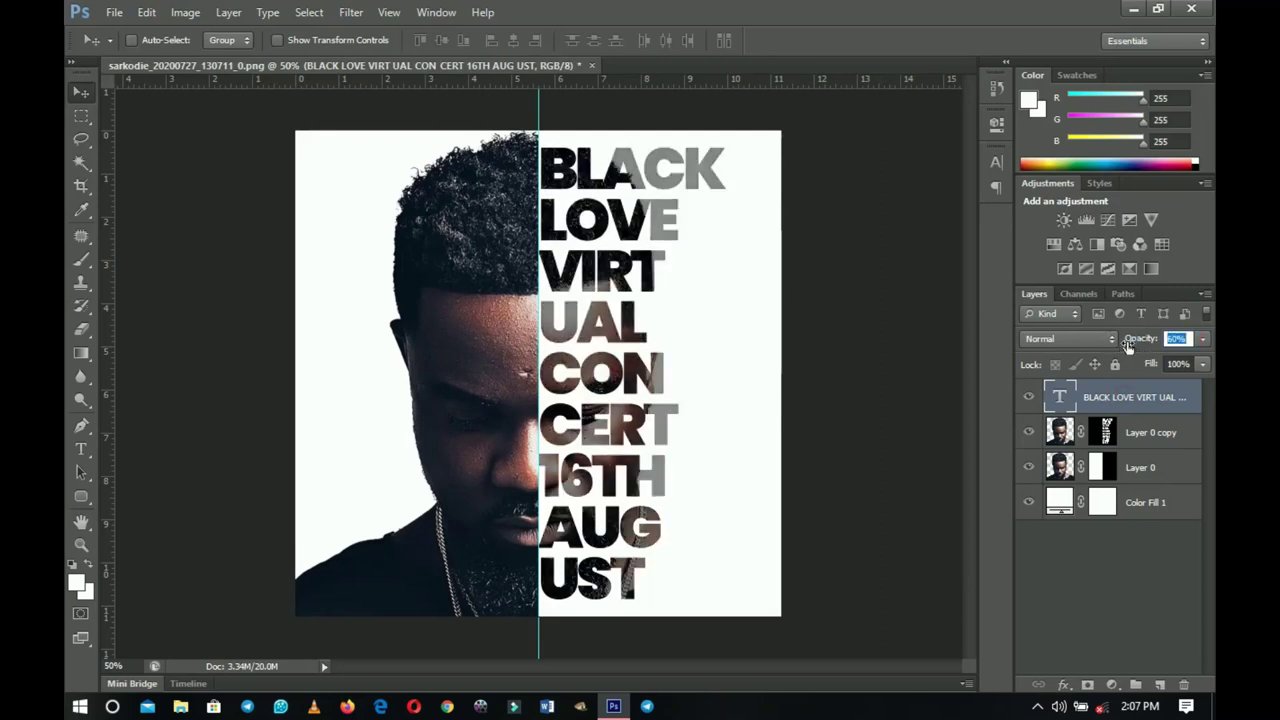
{"action": "left_click_drag", "start_coordinate": [1125, 342], "coordinate": [1115, 344]}
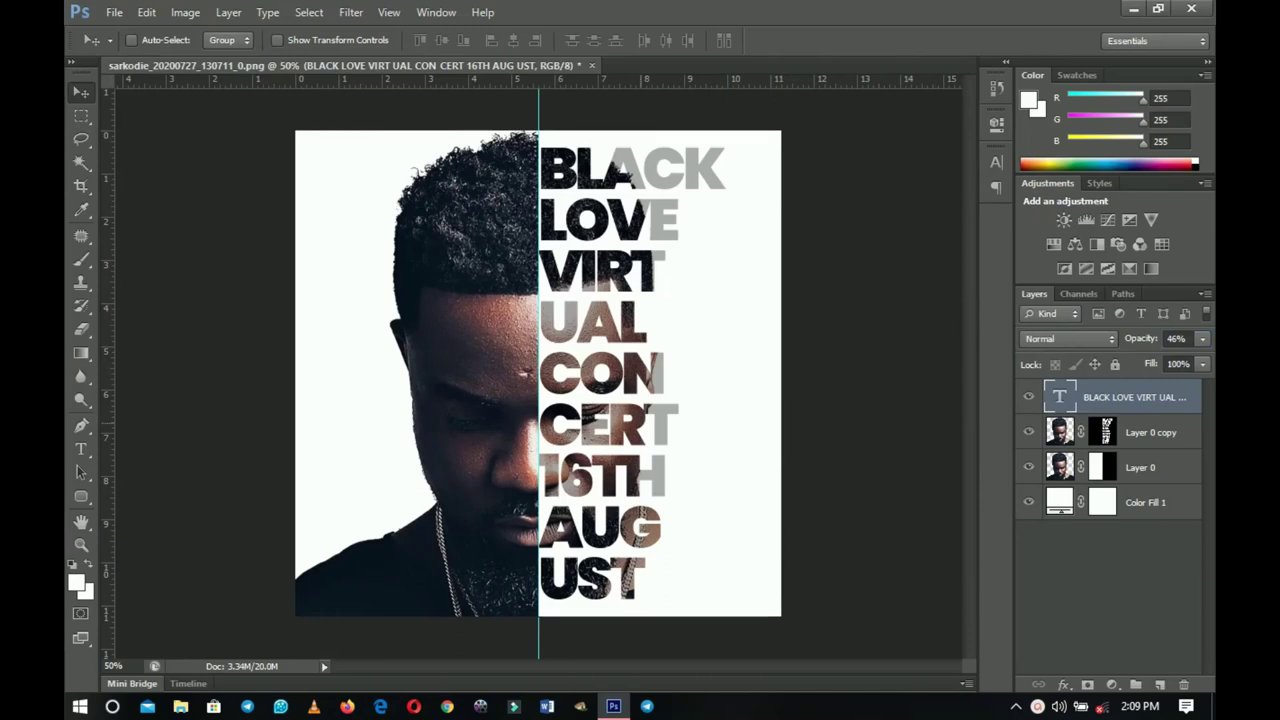
Add a Black & White adjustment layer above the text and set its Reds to 17
{"action": "left_click", "coordinate": [1111, 685]}
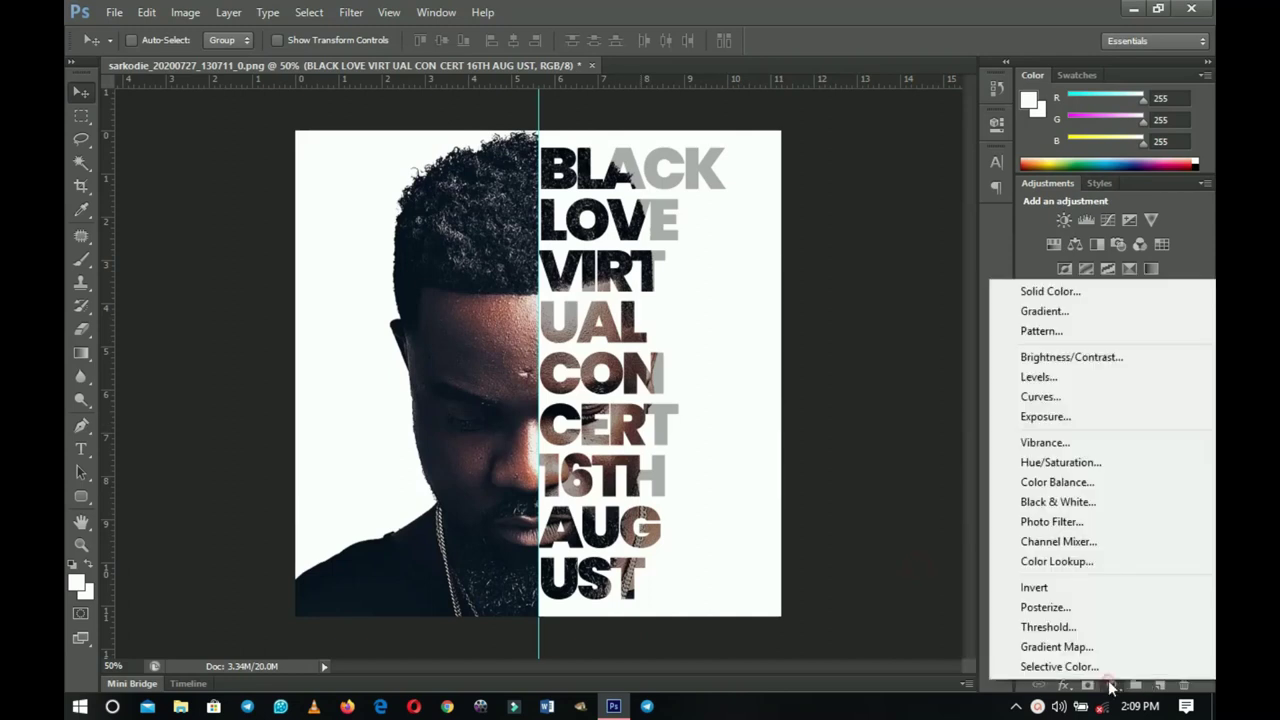
{"action": "left_click", "coordinate": [1058, 502]}
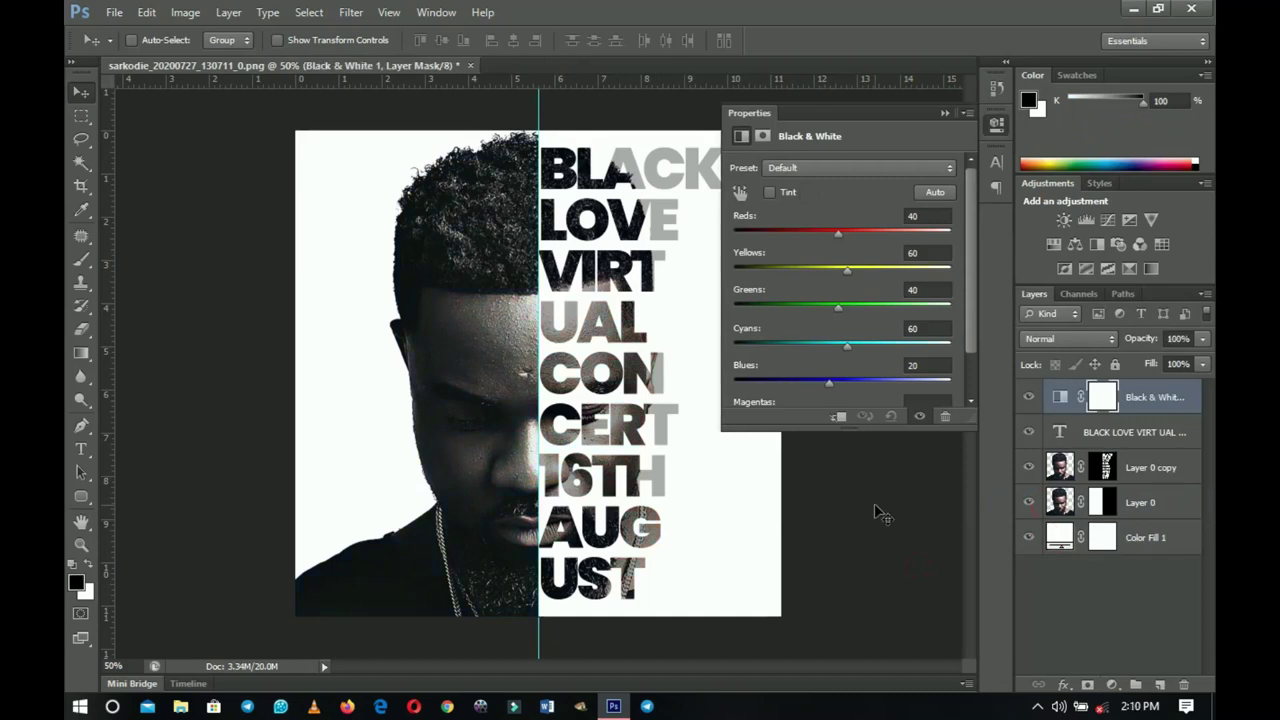
{"action": "left_click_drag", "start_coordinate": [834, 234], "coordinate": [833, 234]}
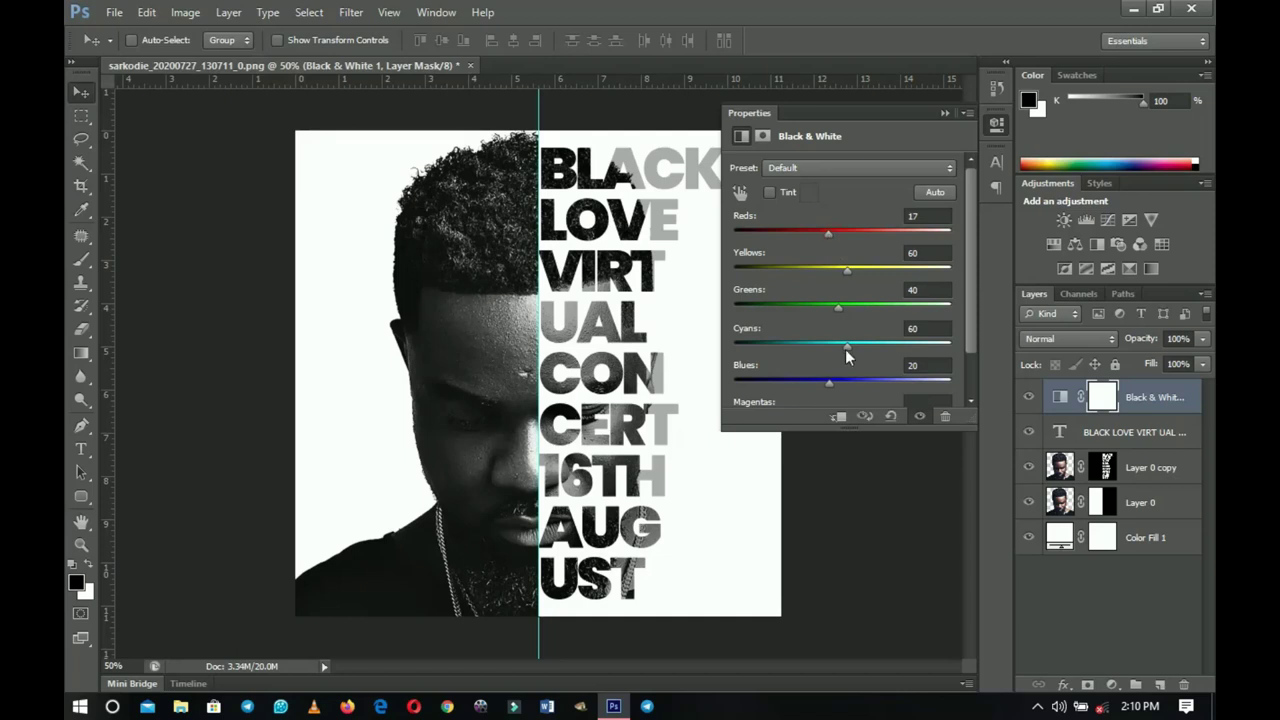
Add a Gradient fill layer above the adjustment using the dark red to crimson preset
{"action": "left_click", "coordinate": [1112, 685]}
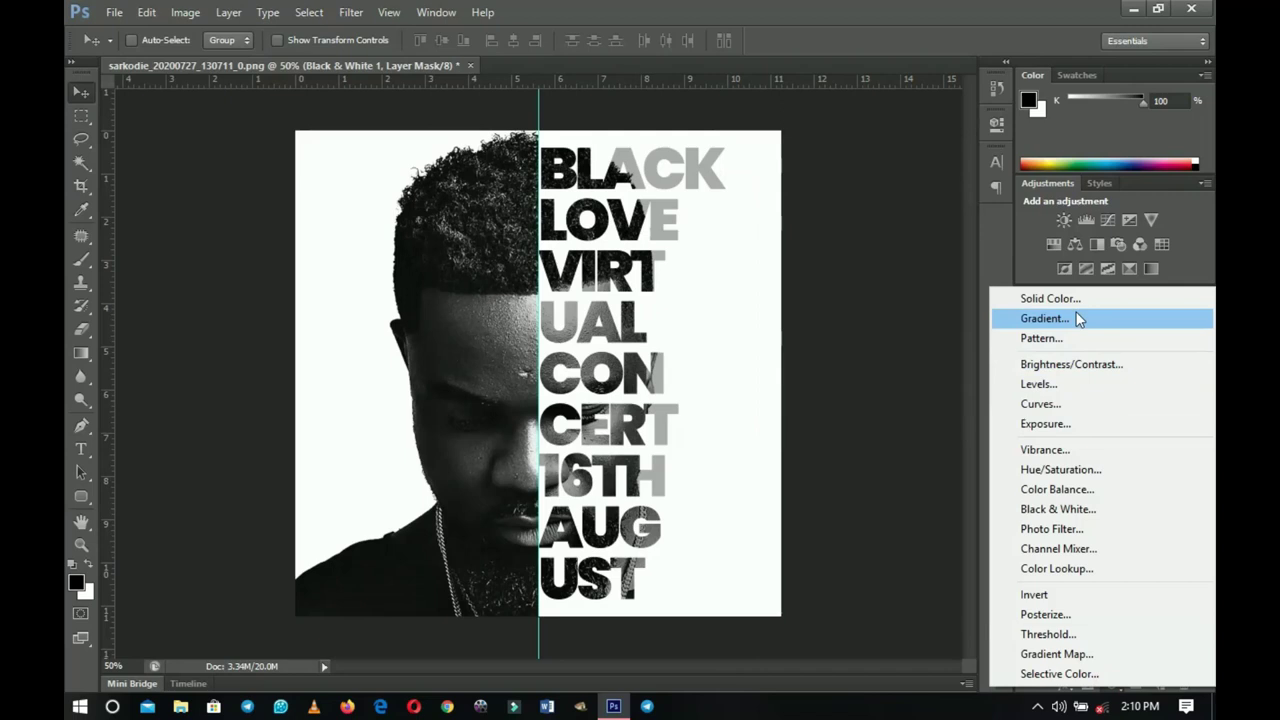
{"action": "left_click", "coordinate": [1042, 318]}
{"action": "left_click", "coordinate": [629, 202]}
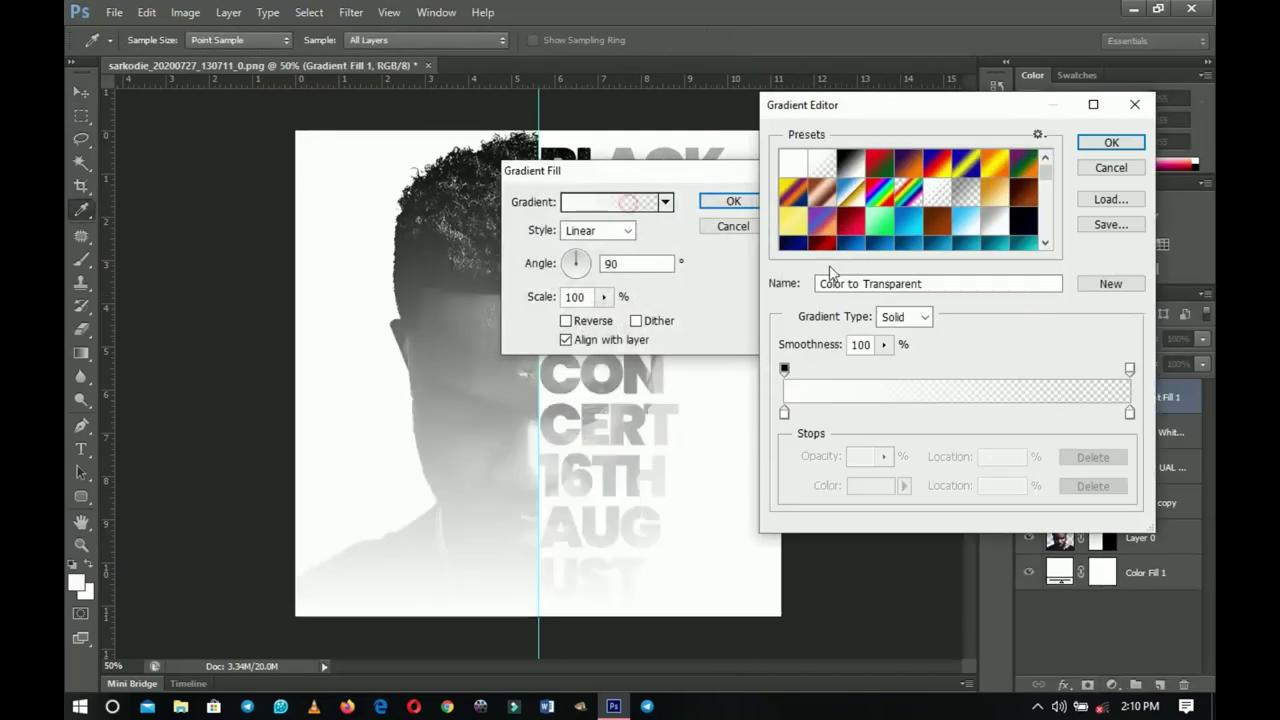
{"action": "scroll", "coordinate": [825, 210], "scroll_direction": "down", "scroll_amount": 2}
{"action": "scroll", "coordinate": [838, 218], "scroll_direction": "up", "scroll_amount": 2}
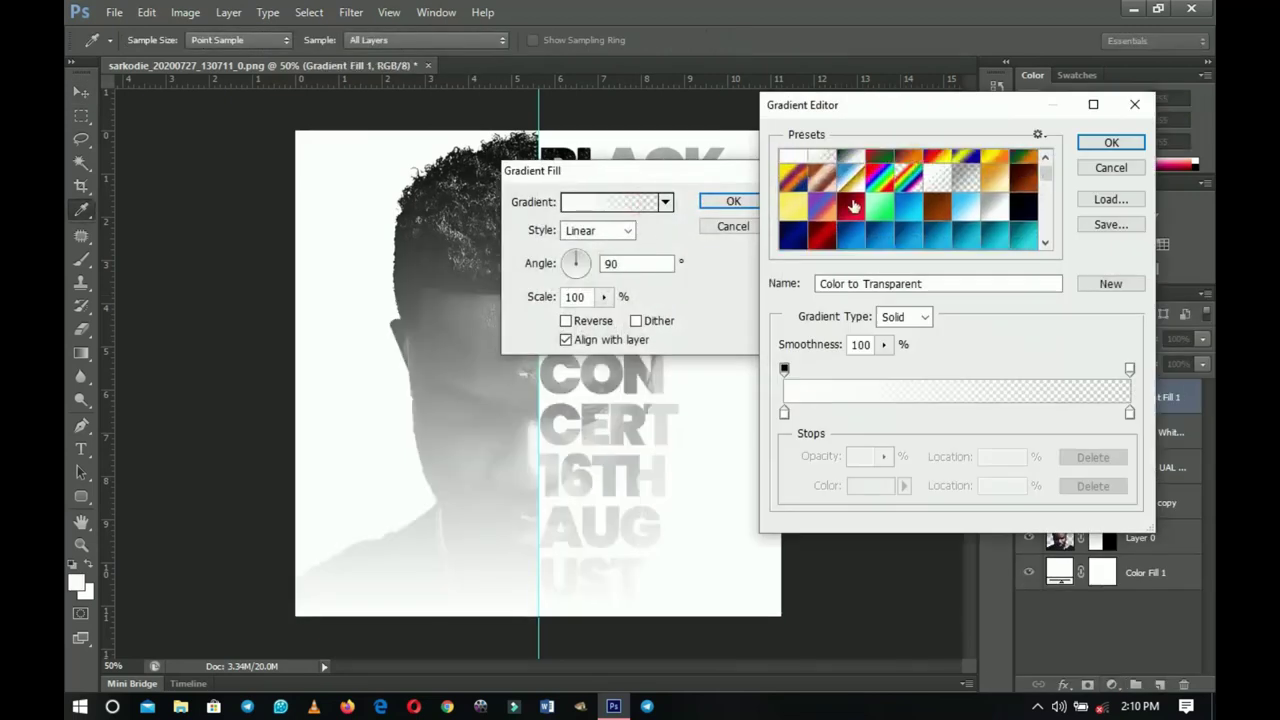
{"action": "left_click", "coordinate": [850, 206]}
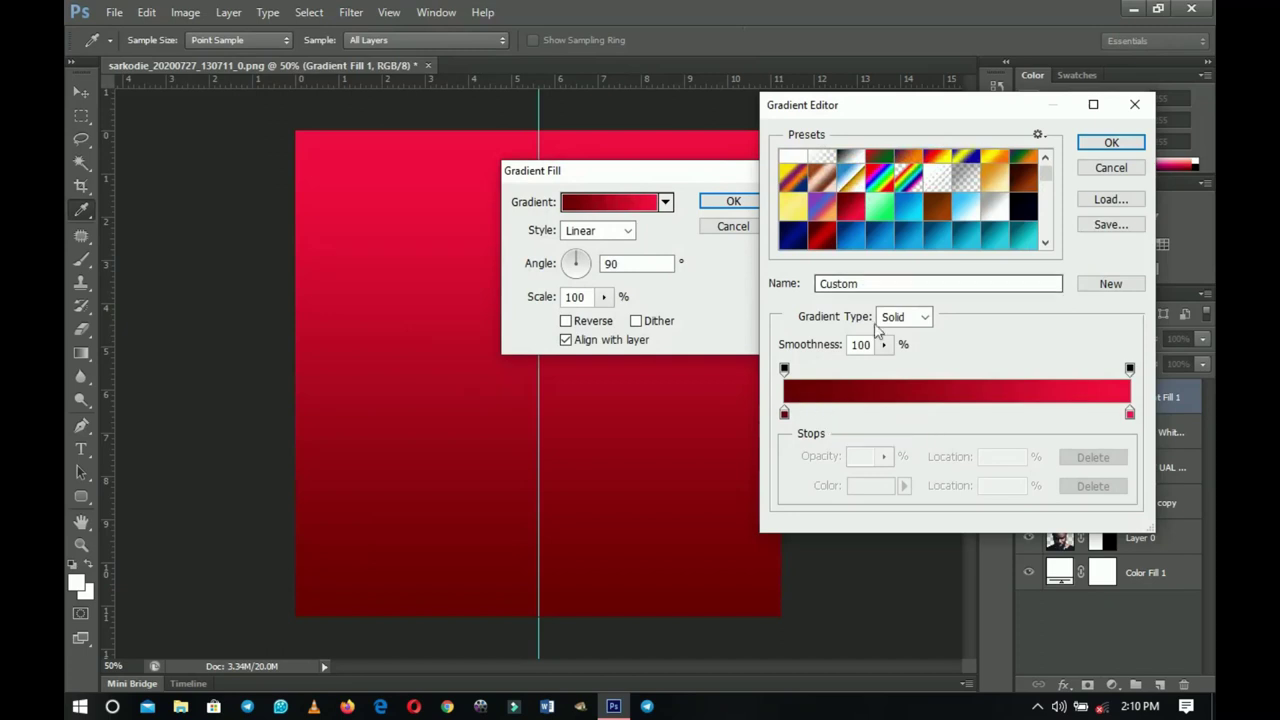
Change the gradient's crimson end stop to a deep red of RGB 189, 1, 2 and apply the fill
{"action": "left_click", "coordinate": [1129, 414]}
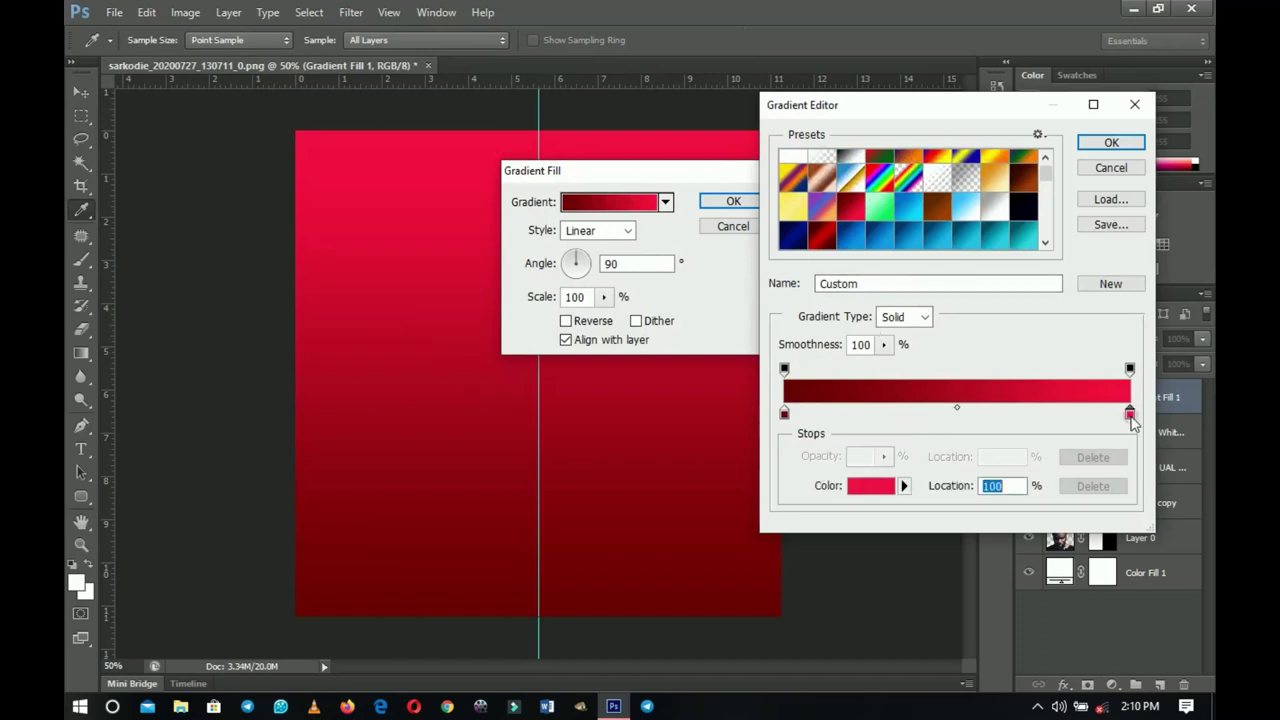
{"action": "left_click", "coordinate": [860, 485]}
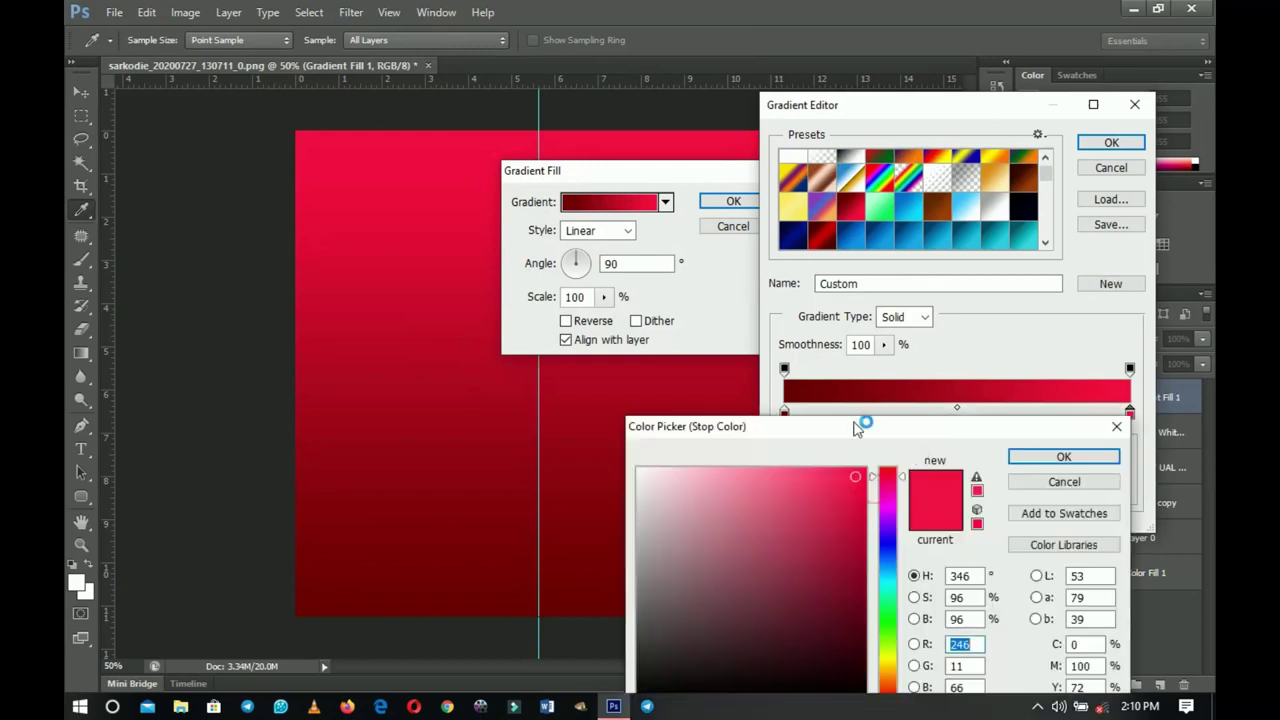
{"action": "left_click_drag", "start_coordinate": [885, 485], "coordinate": [886, 467]}
{"action": "left_click", "coordinate": [859, 527]}
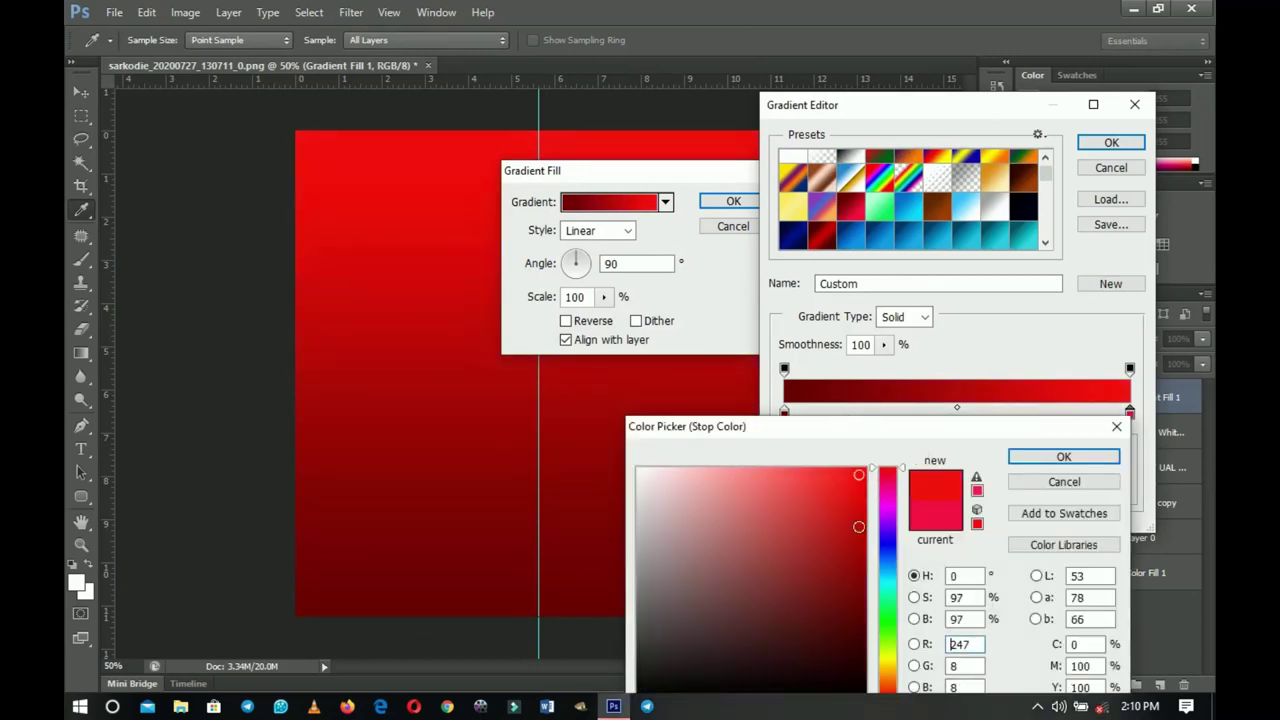
{"action": "left_click", "coordinate": [862, 556]}
{"action": "left_click_drag", "start_coordinate": [862, 556], "coordinate": [864, 572]}
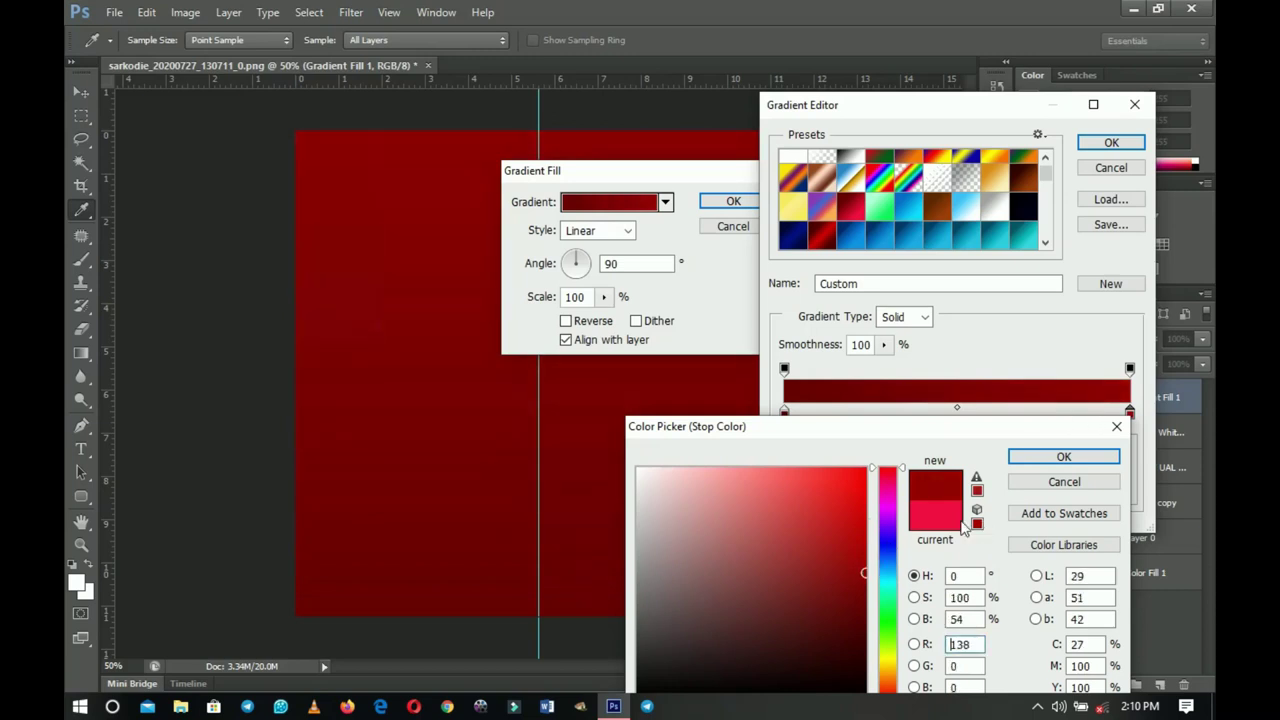
{"action": "left_click", "coordinate": [864, 527]}
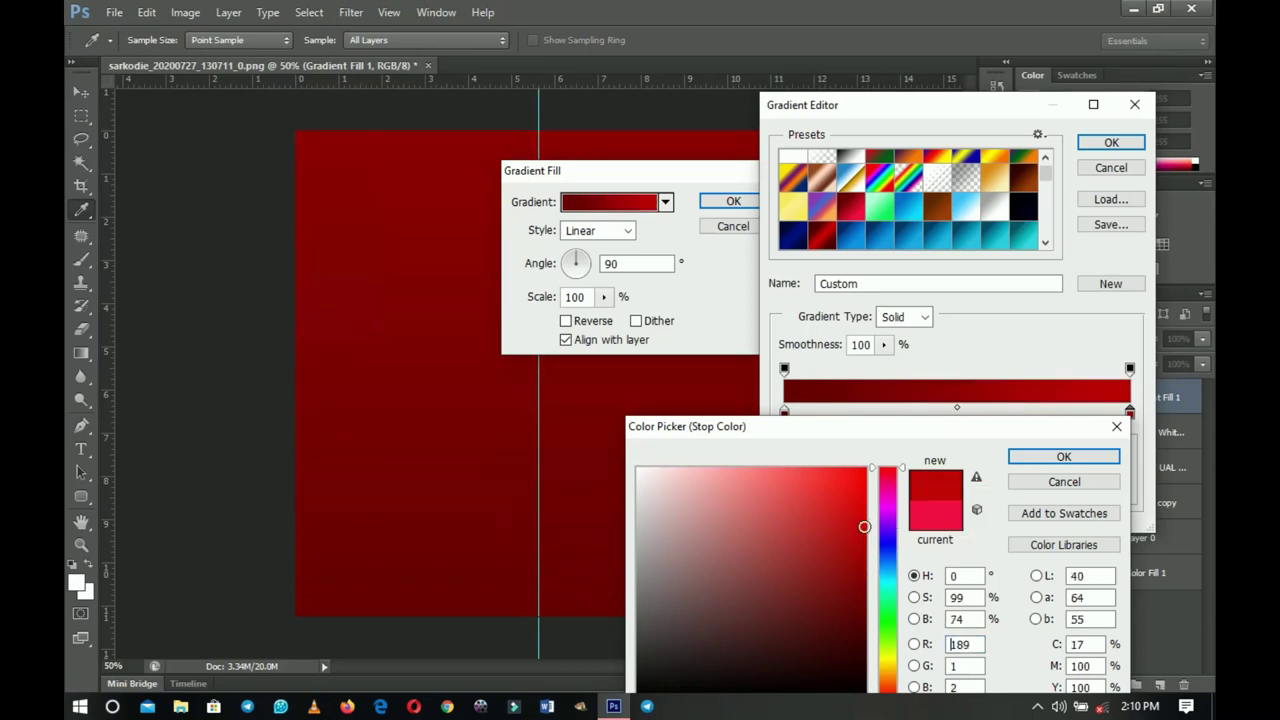
{"action": "left_click", "coordinate": [1075, 459]}
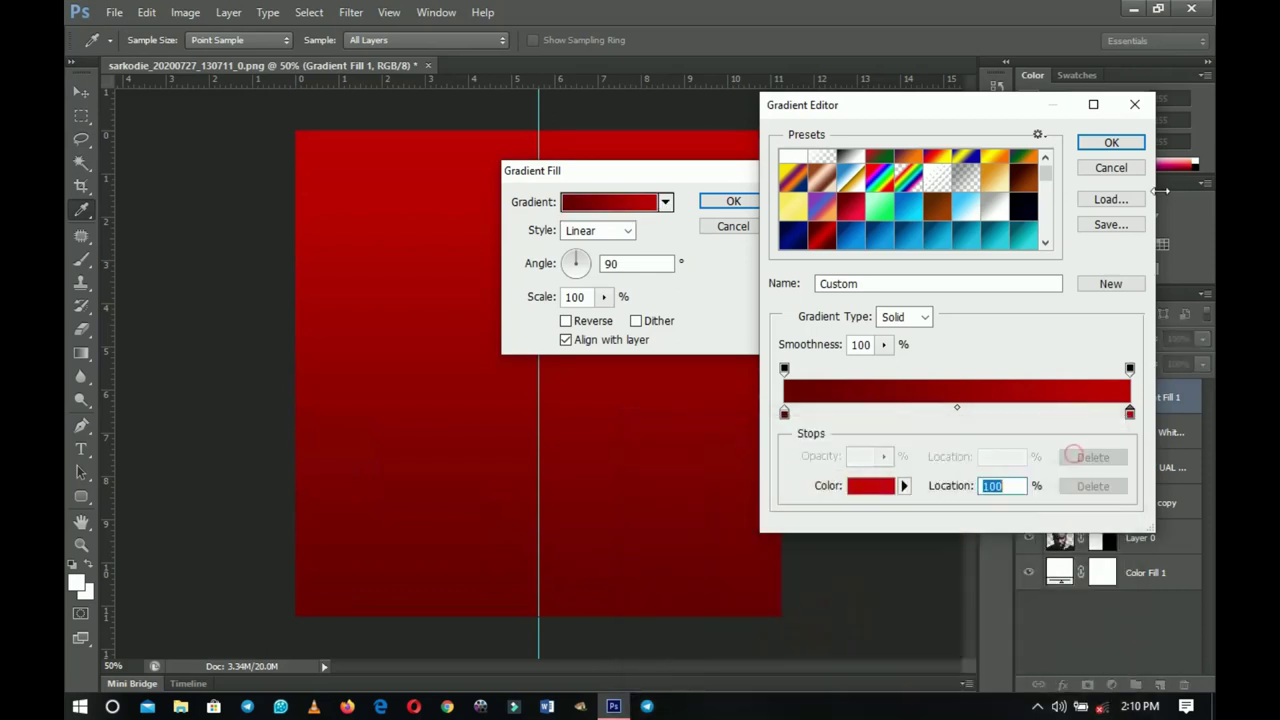
{"action": "left_click", "coordinate": [1111, 142]}
{"action": "left_click", "coordinate": [733, 201]}
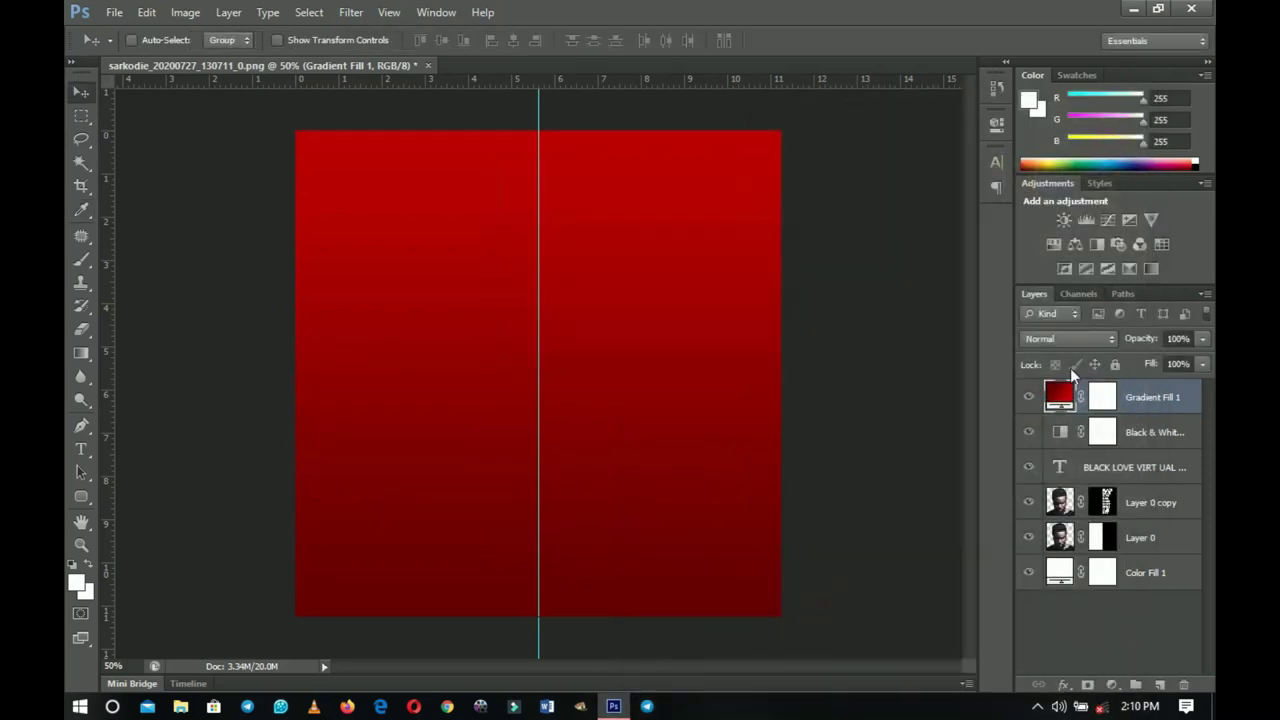
Try the Overlay, Soft Light and Multiply blend modes on the gradient fill layer, ending on Soft Light
{"action": "left_click", "coordinate": [1063, 338]}
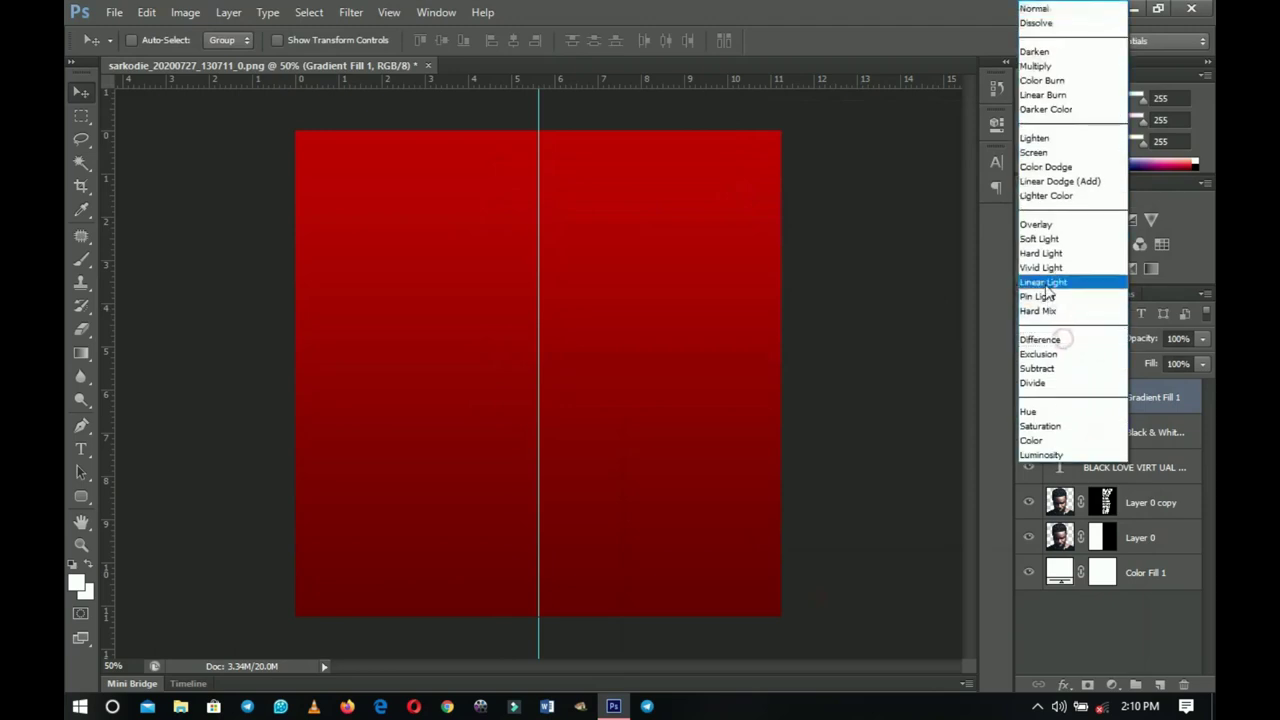
{"action": "left_click", "coordinate": [1040, 229]}
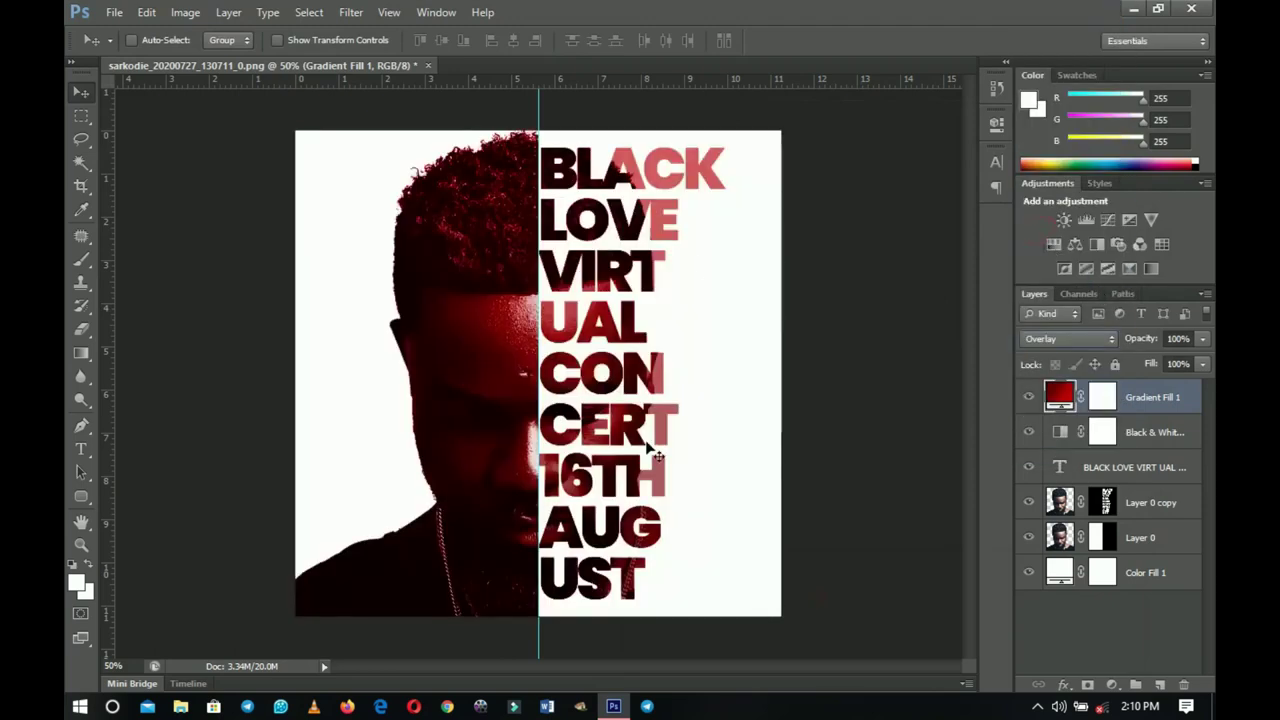
{"action": "left_click", "coordinate": [1111, 340]}
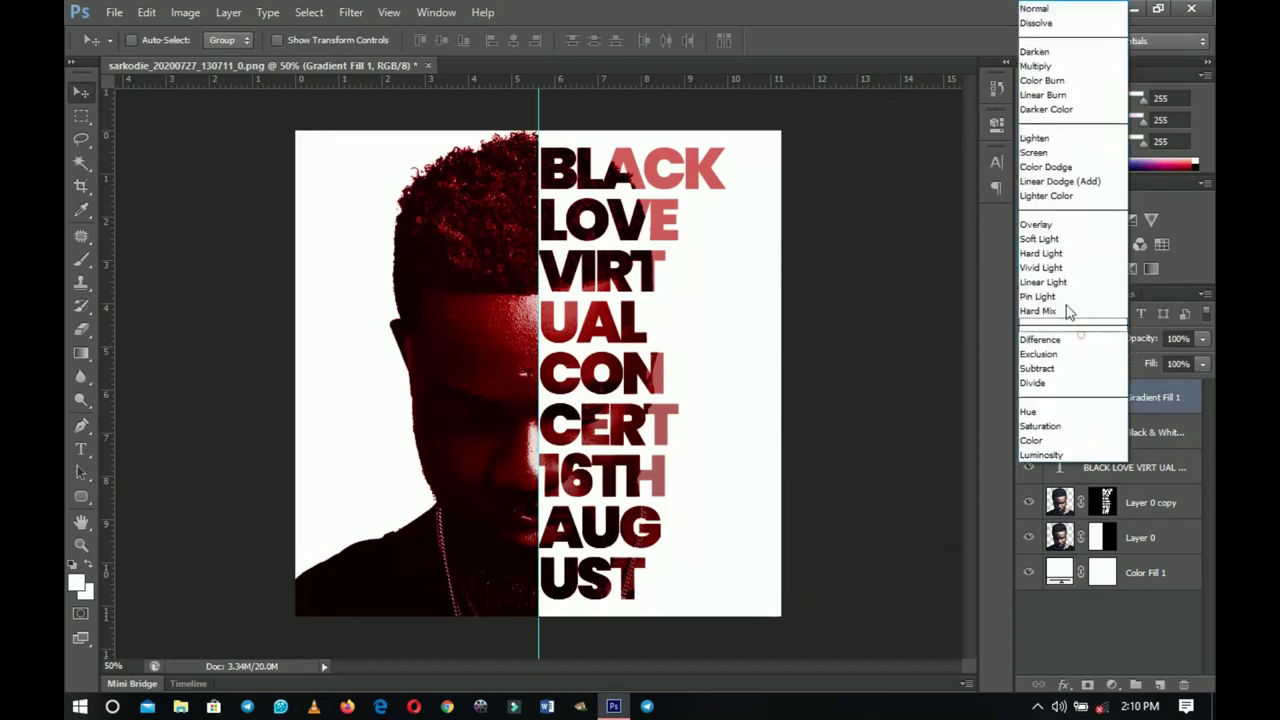
{"action": "left_click", "coordinate": [1041, 240]}
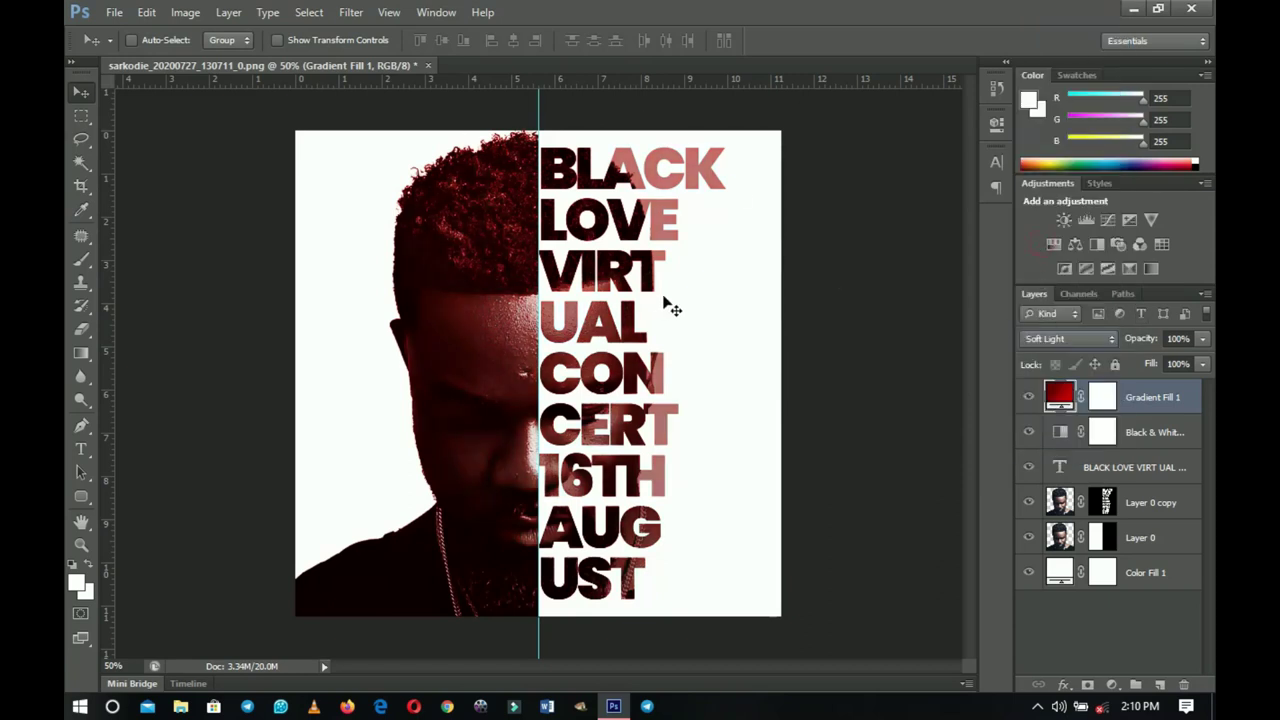
{"action": "left_click", "coordinate": [1082, 338]}
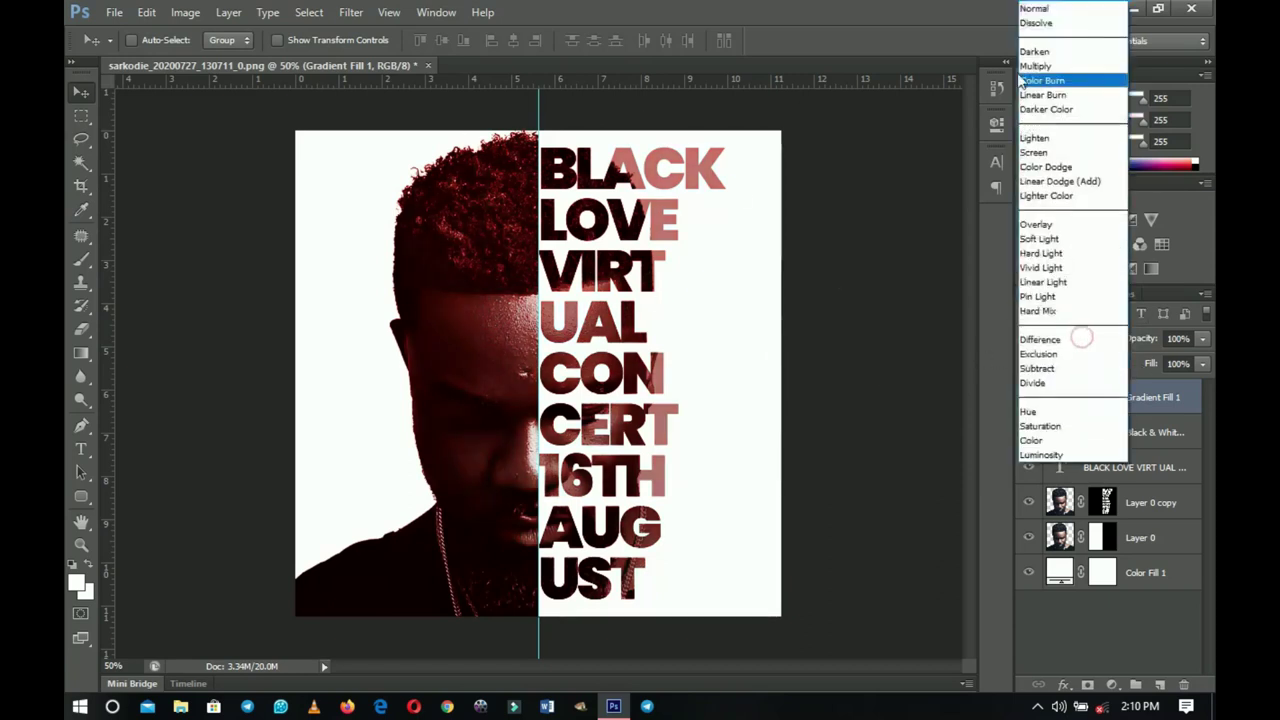
{"action": "left_click", "coordinate": [1035, 66]}
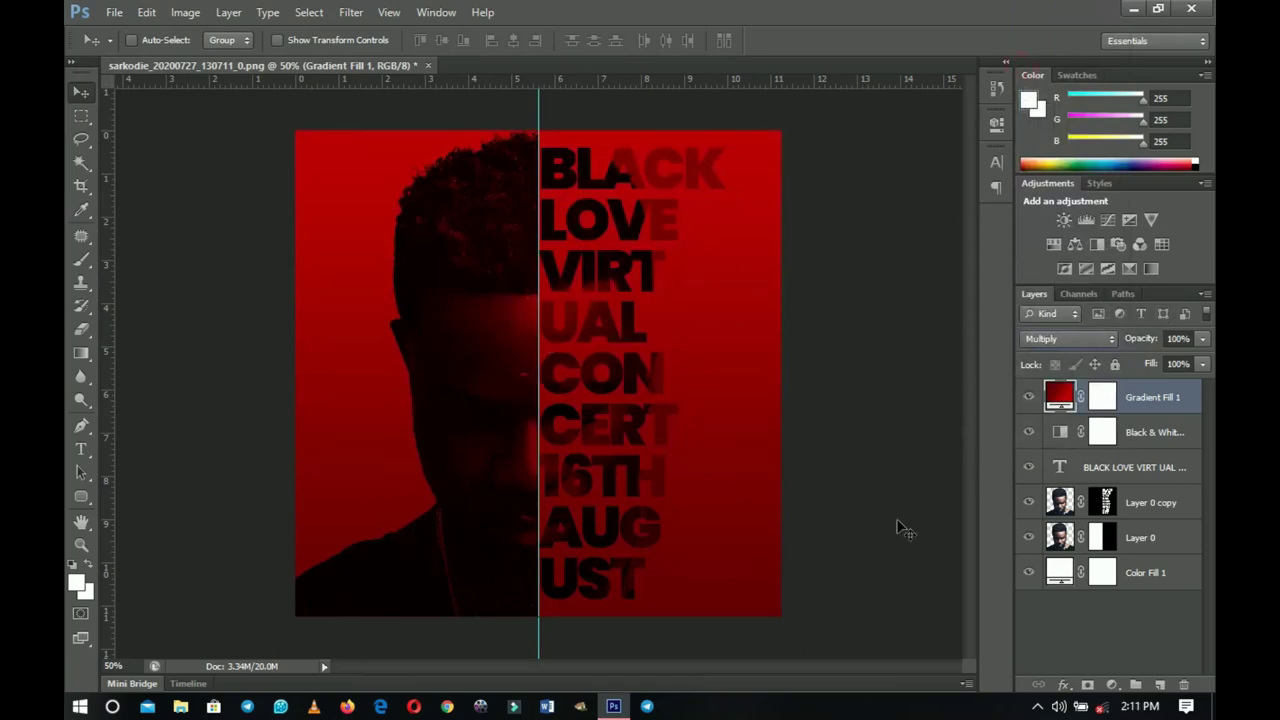
{"action": "left_click", "coordinate": [1074, 337]}
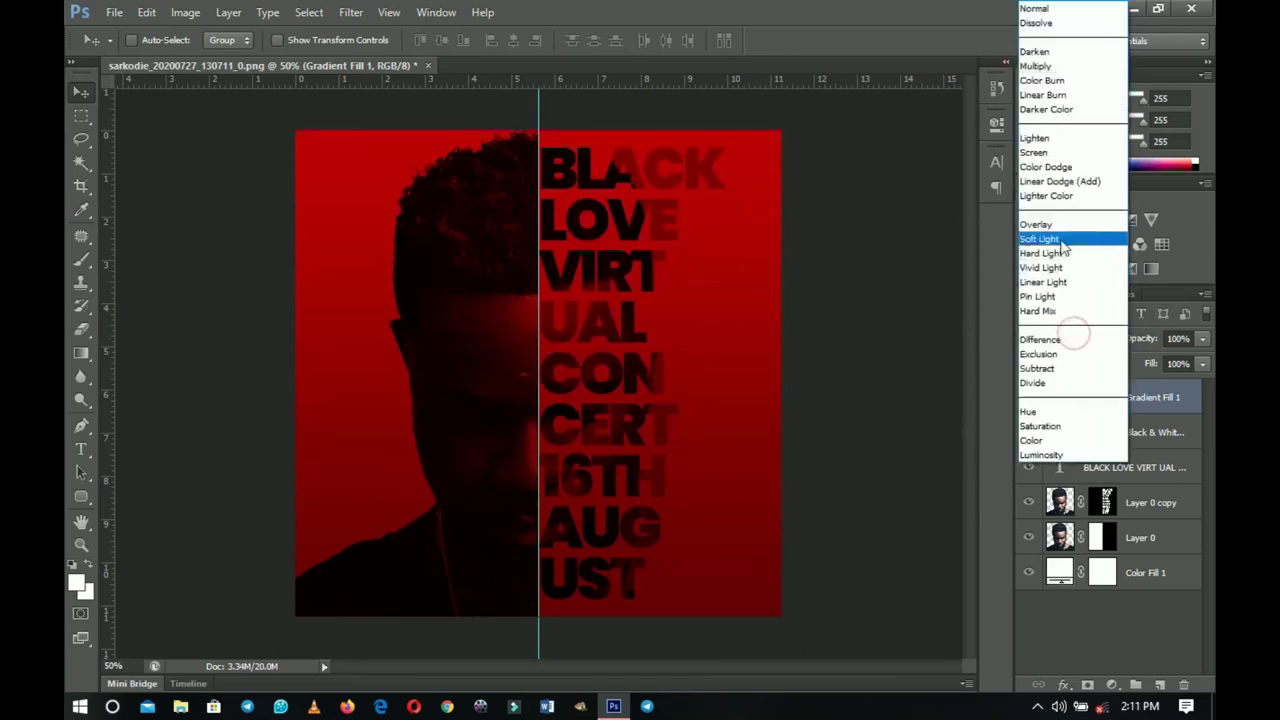
{"action": "left_click", "coordinate": [1060, 242]}
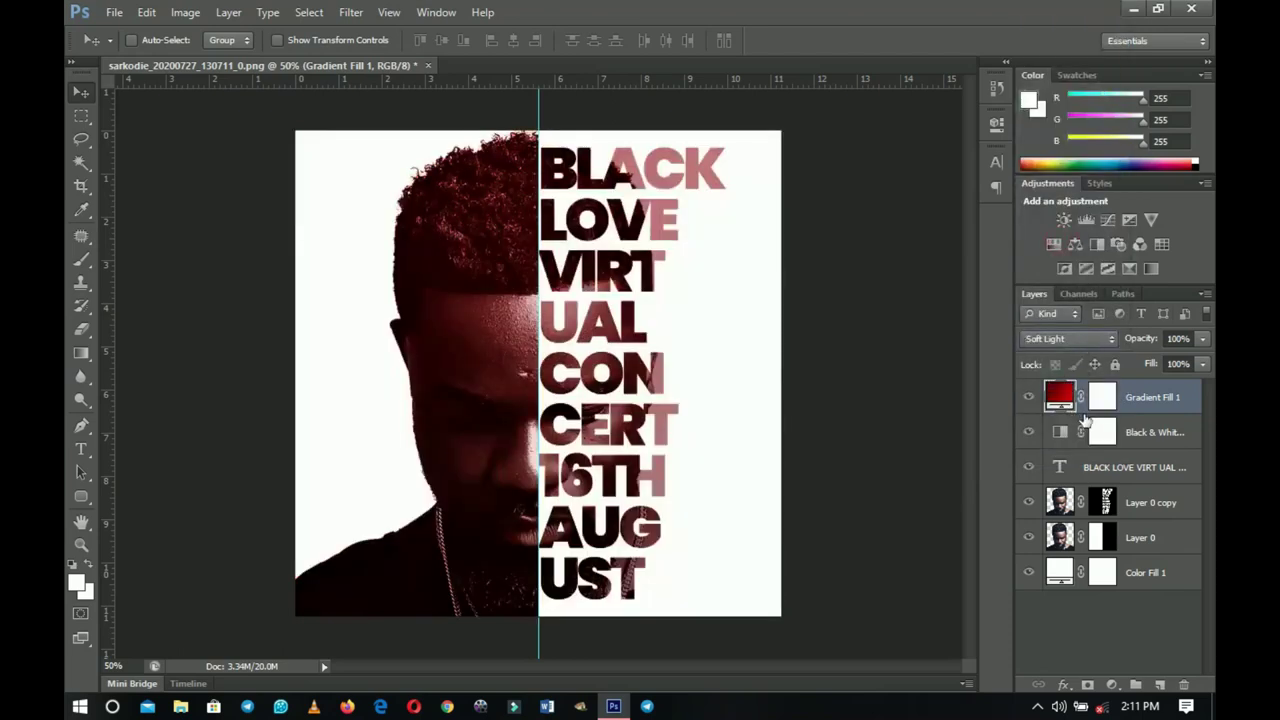
Delete the red gradient fill layer
{"action": "right_click", "coordinate": [1168, 397]}
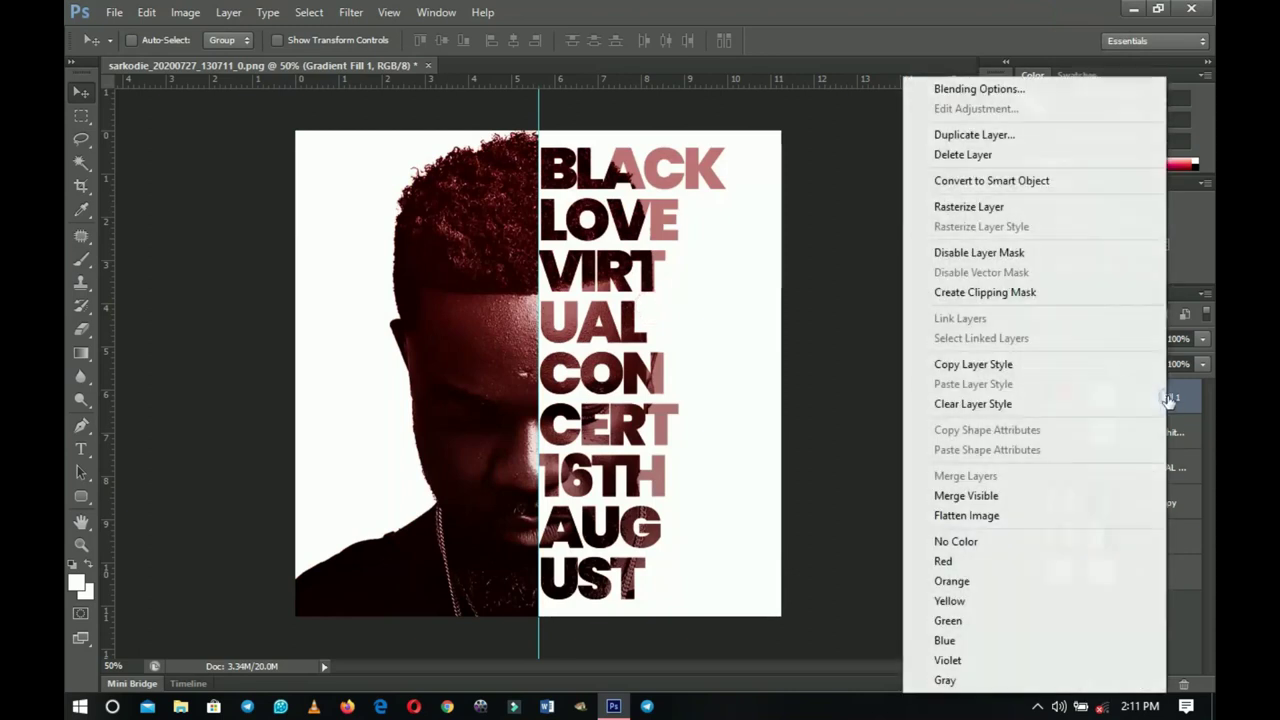
{"action": "left_click", "coordinate": [968, 154]}
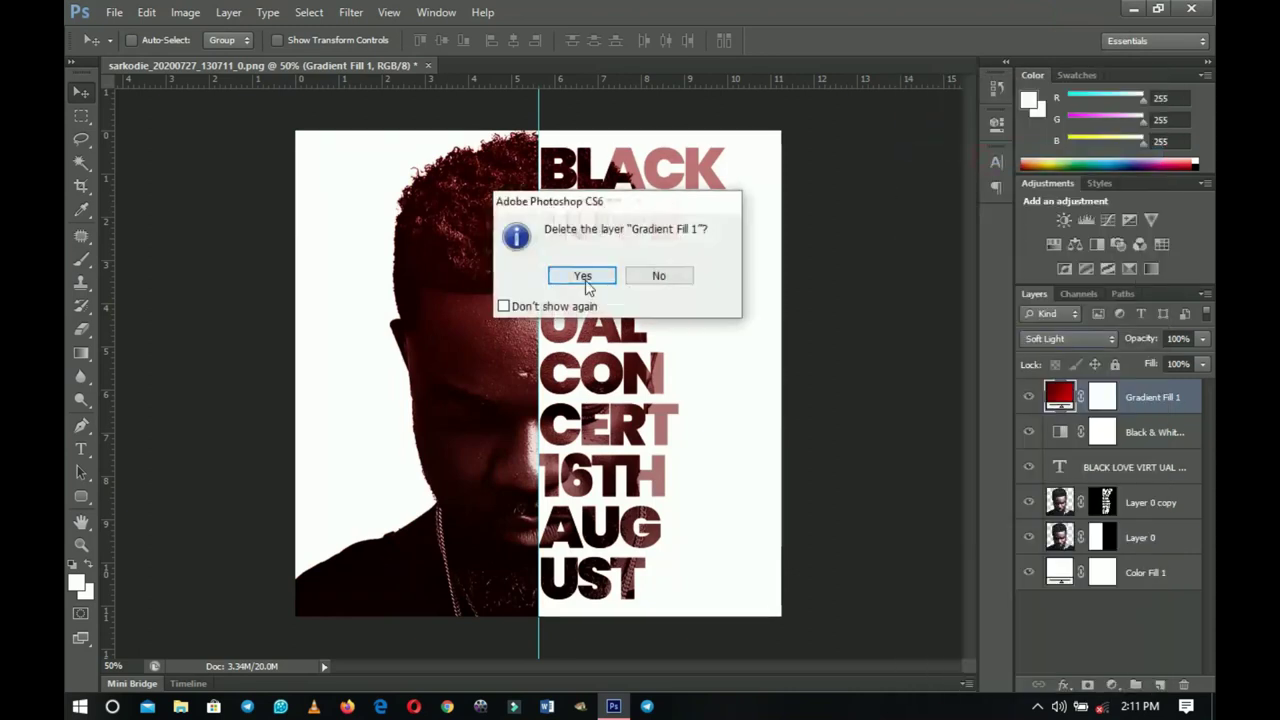
{"action": "left_click", "coordinate": [570, 276]}
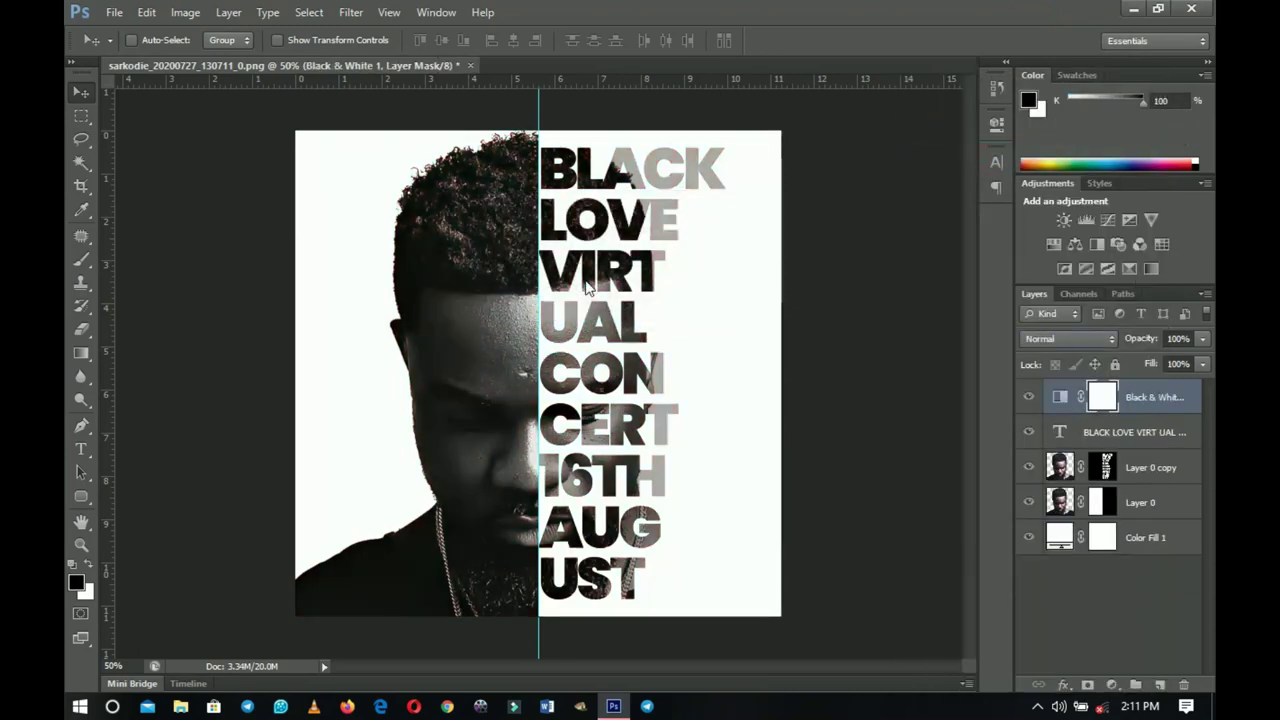